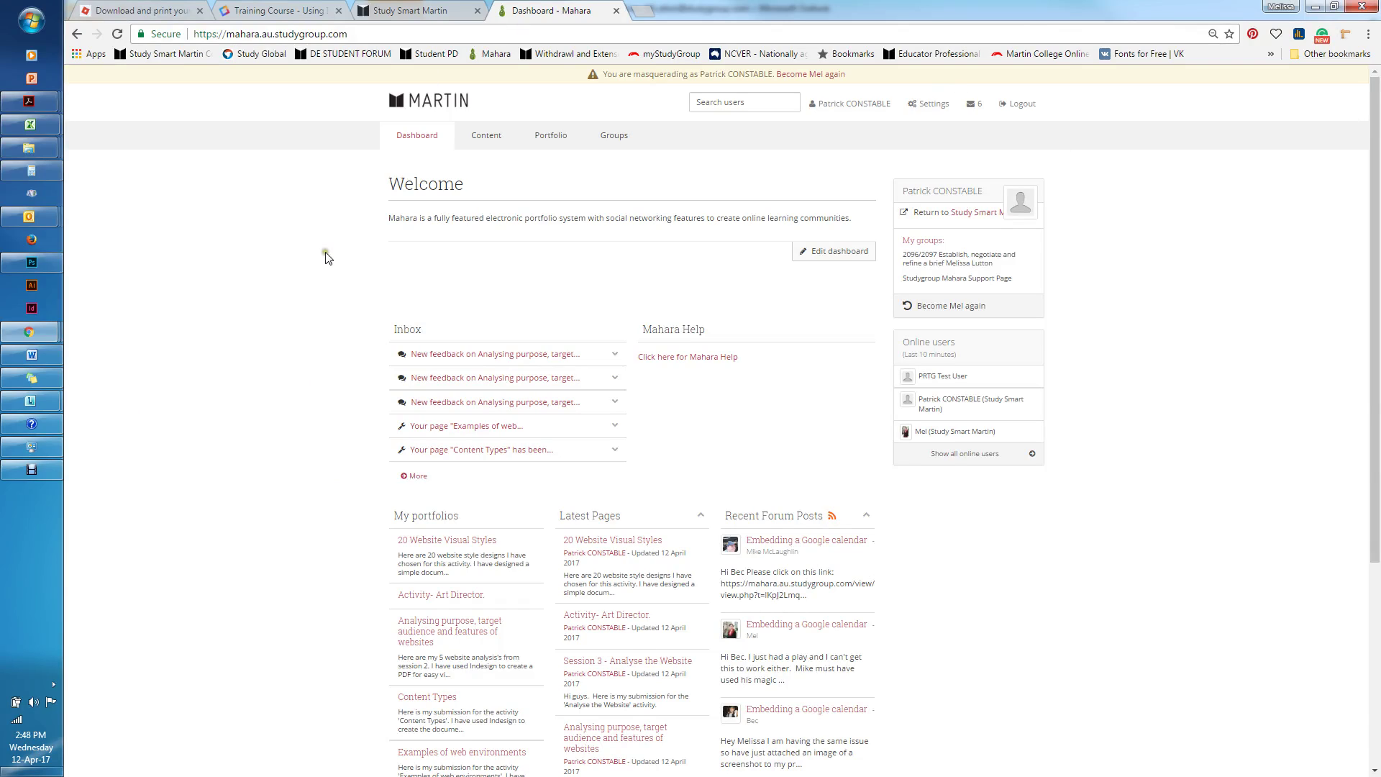
Open the Portfolio Pages list showing the 8 existing pages
click(550, 137)
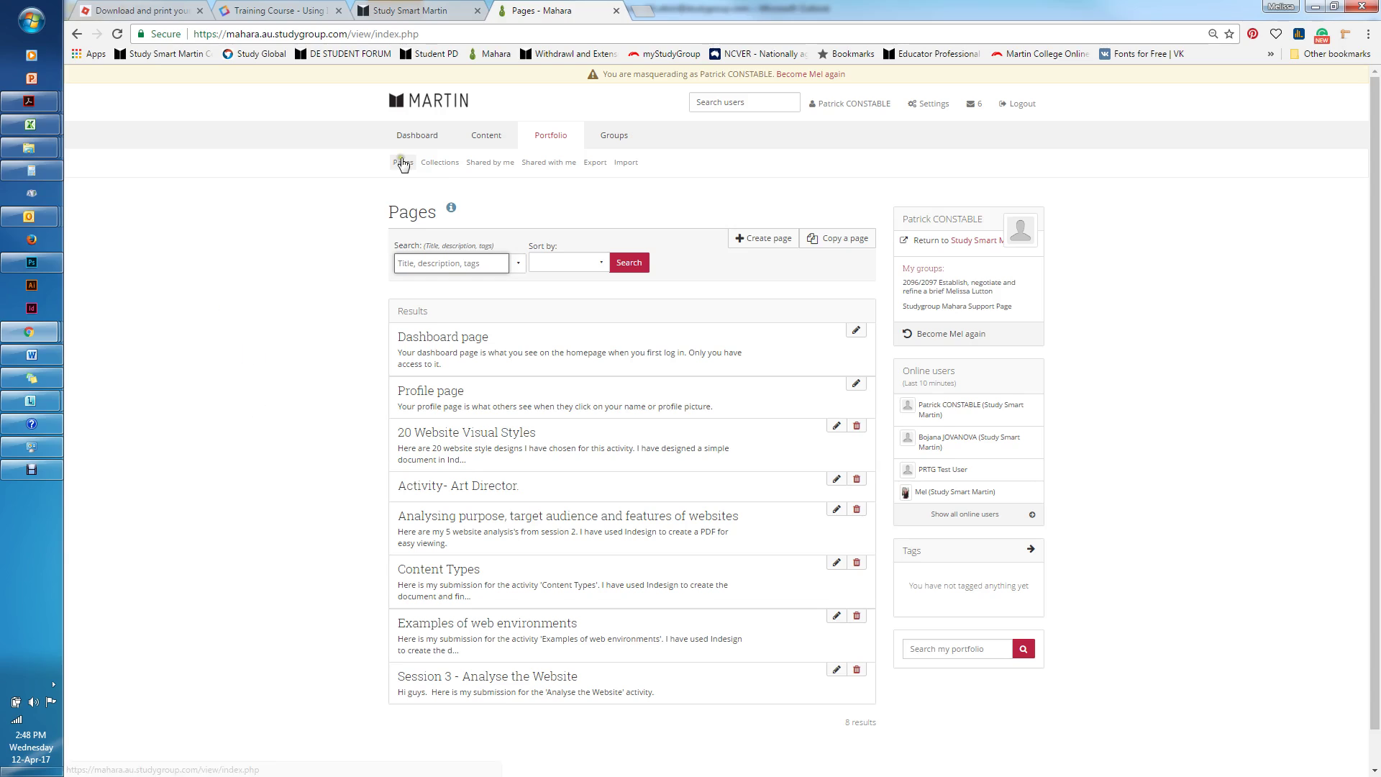
From the Collections list, open the Copy a page or collection screen
click(440, 162)
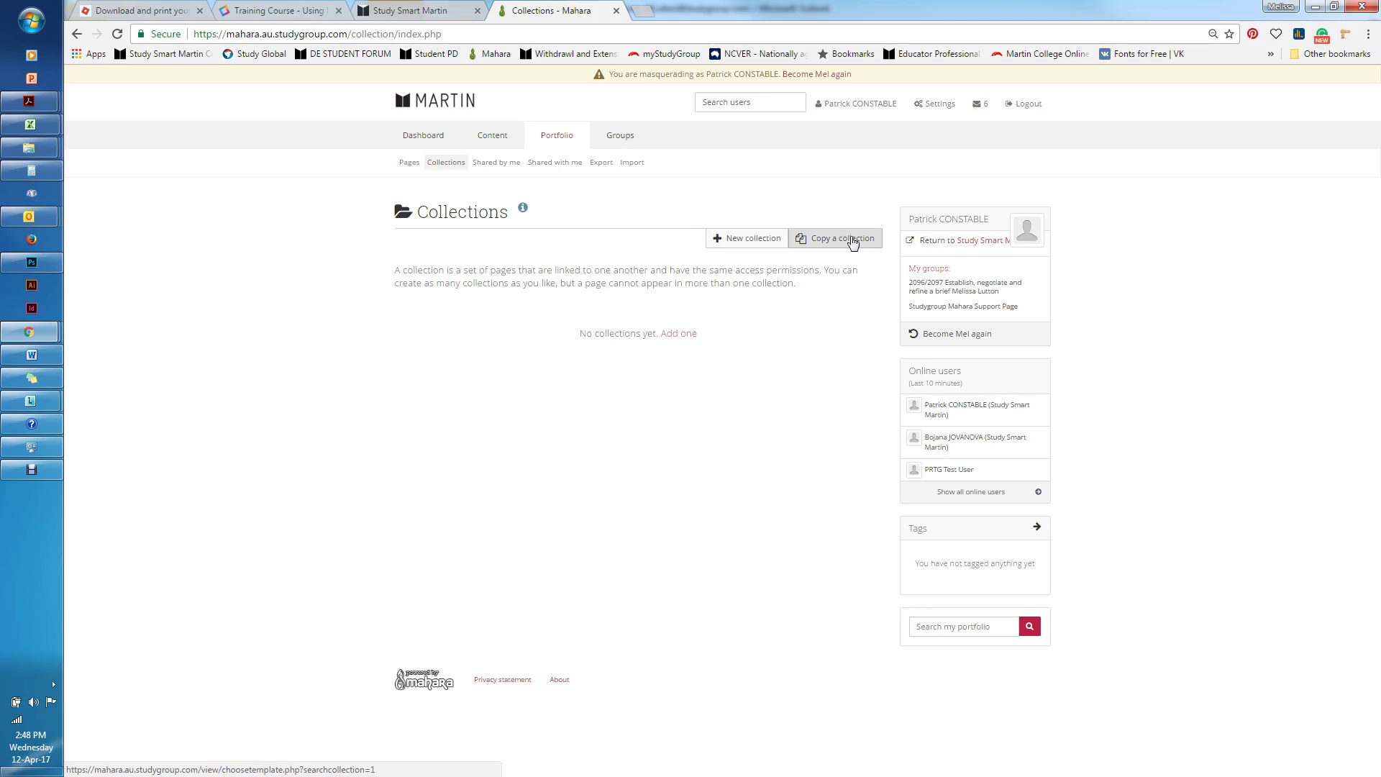
click(852, 240)
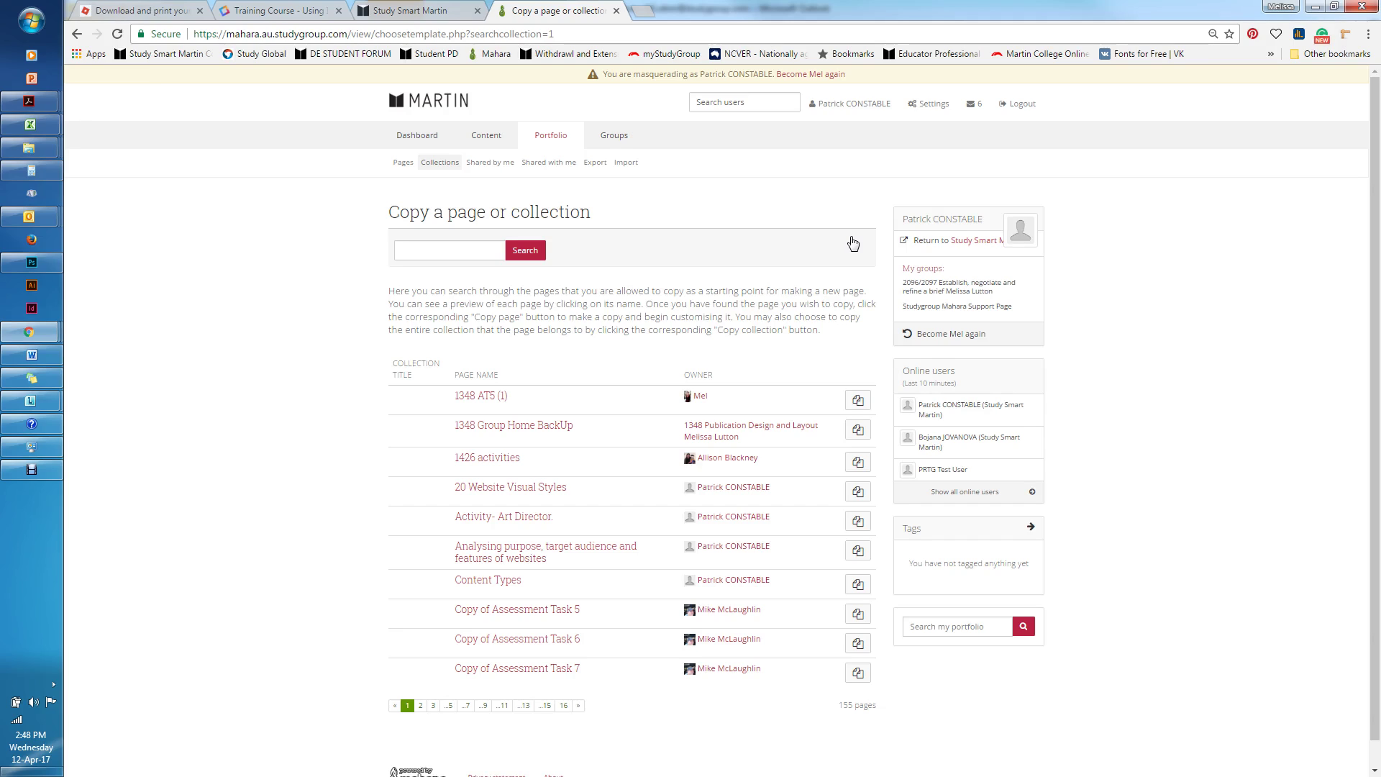
Search copyable pages for 1349 and copy the 1349T collection with its five pages
click(456, 252)
text(1349)
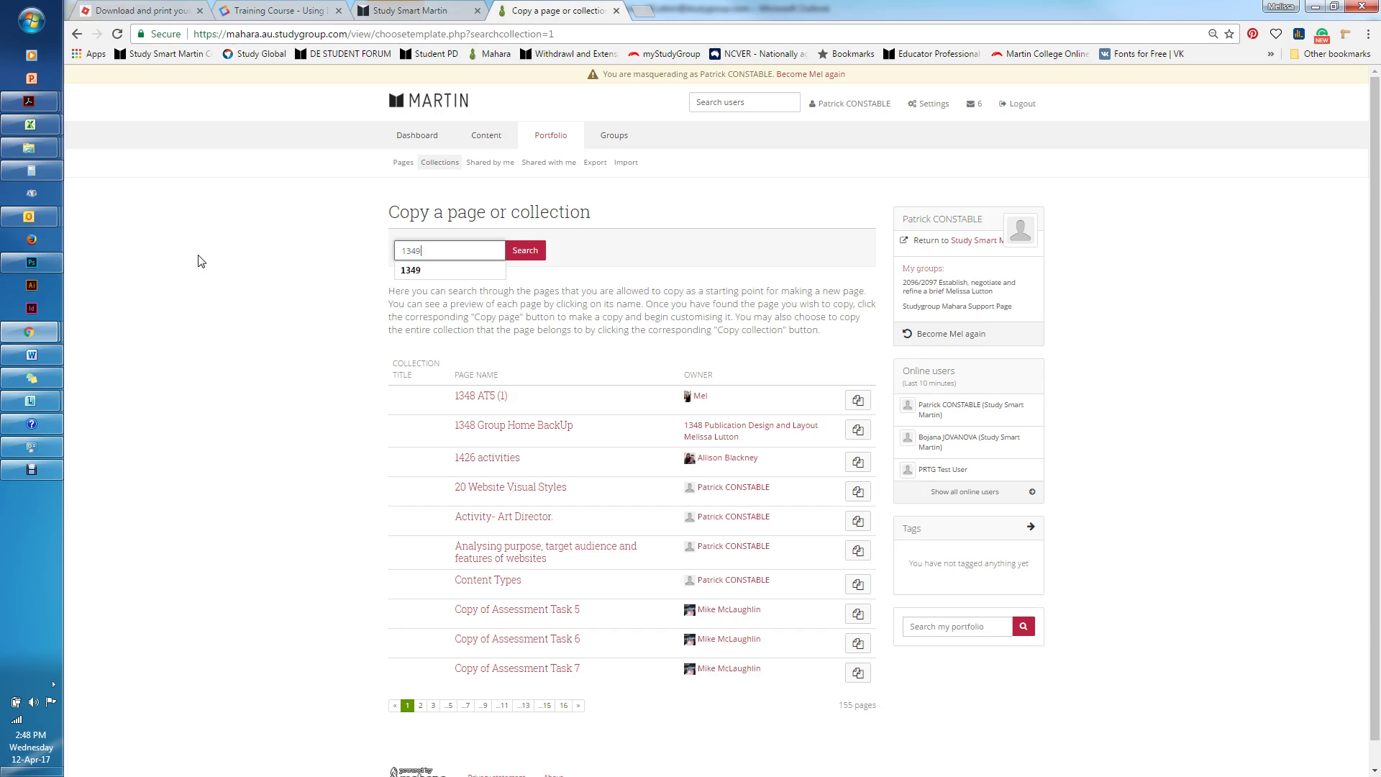
click(420, 271)
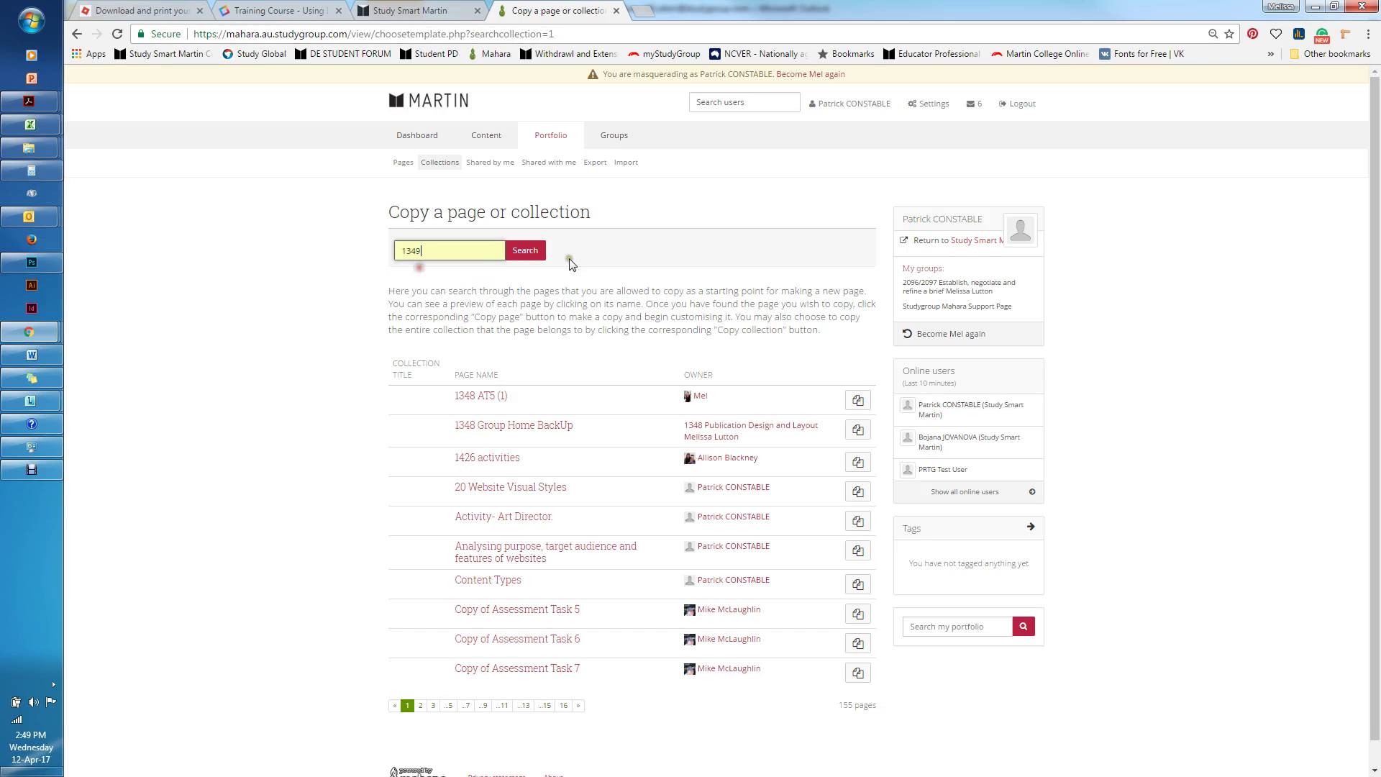
click(525, 252)
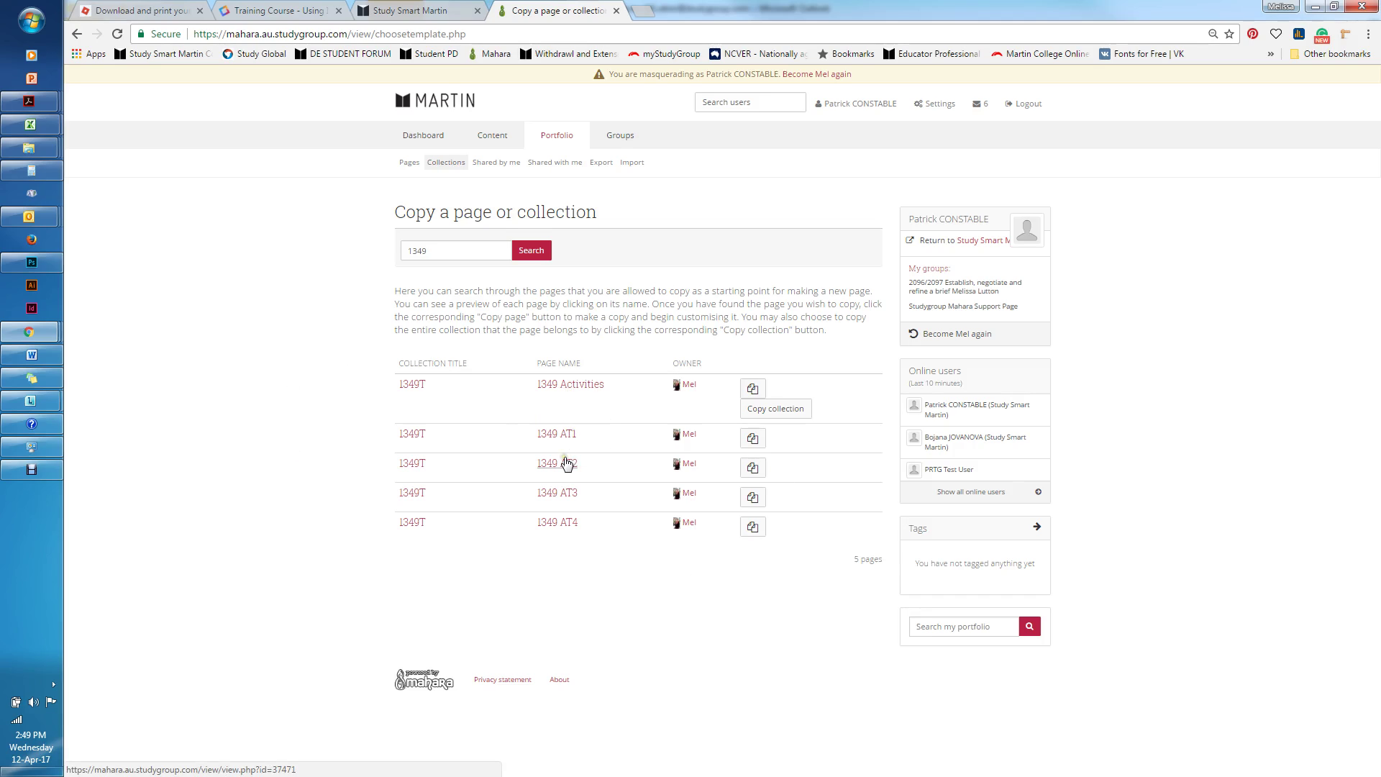
click(781, 415)
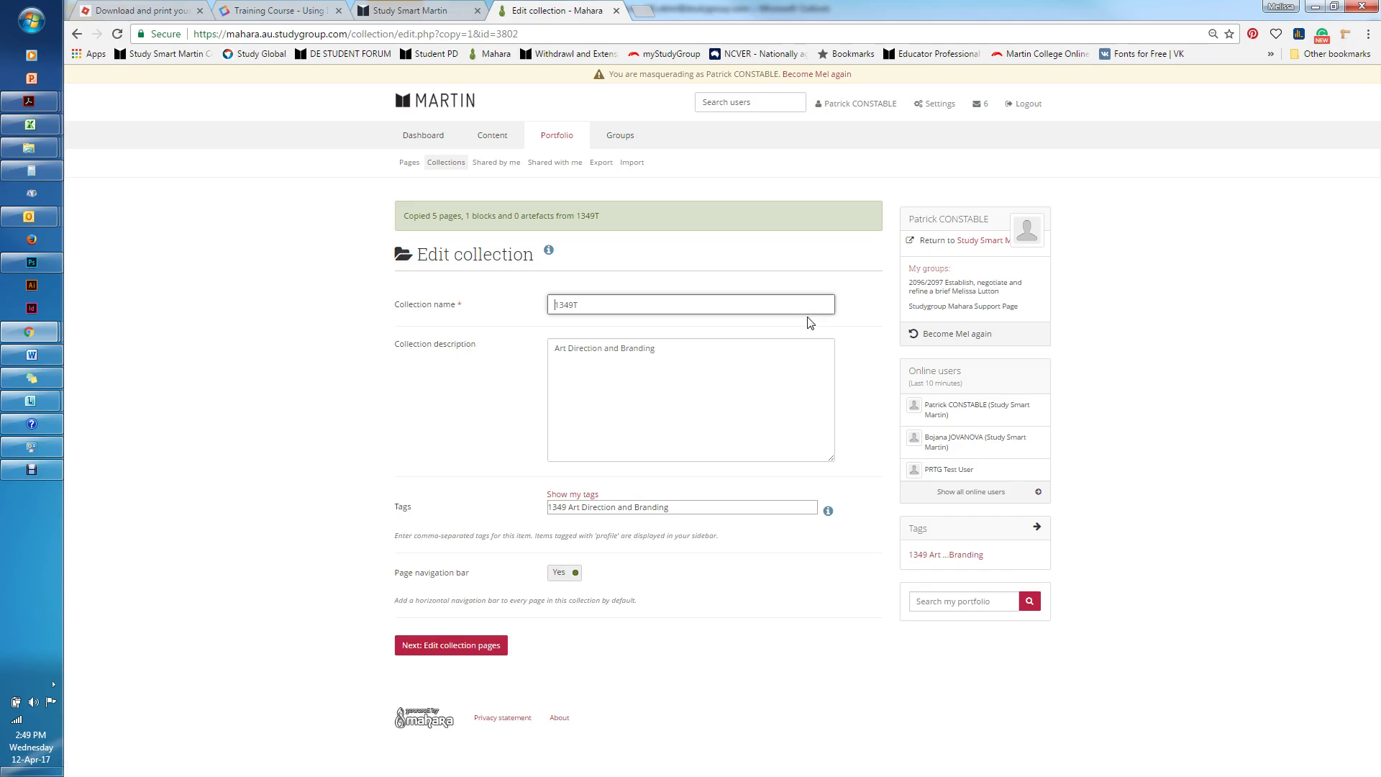
Rename the copied collection to '2096/2097 Establish, negotiate and refine a brief'
click(607, 301)
double_click(607, 301)
click(30, 125)
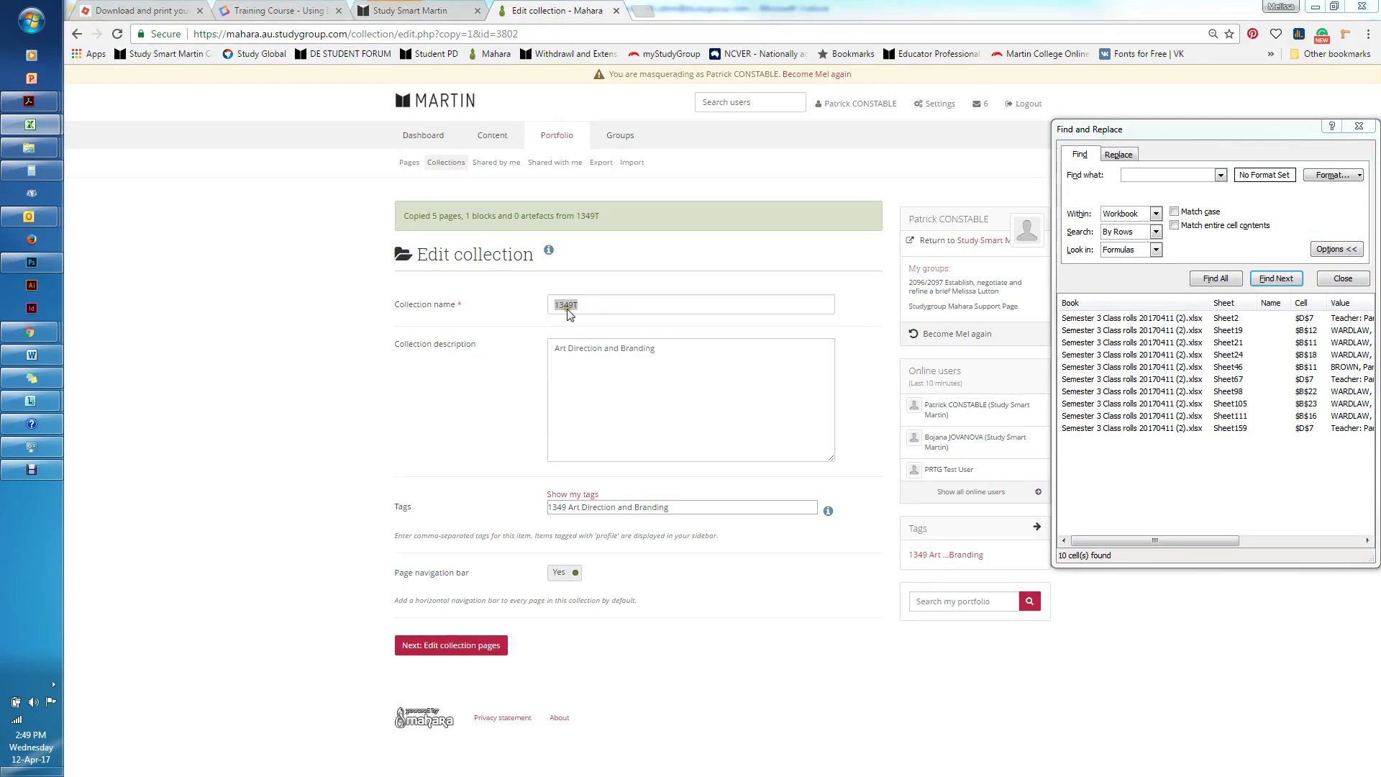
click(646, 309)
key(ctrl+a)
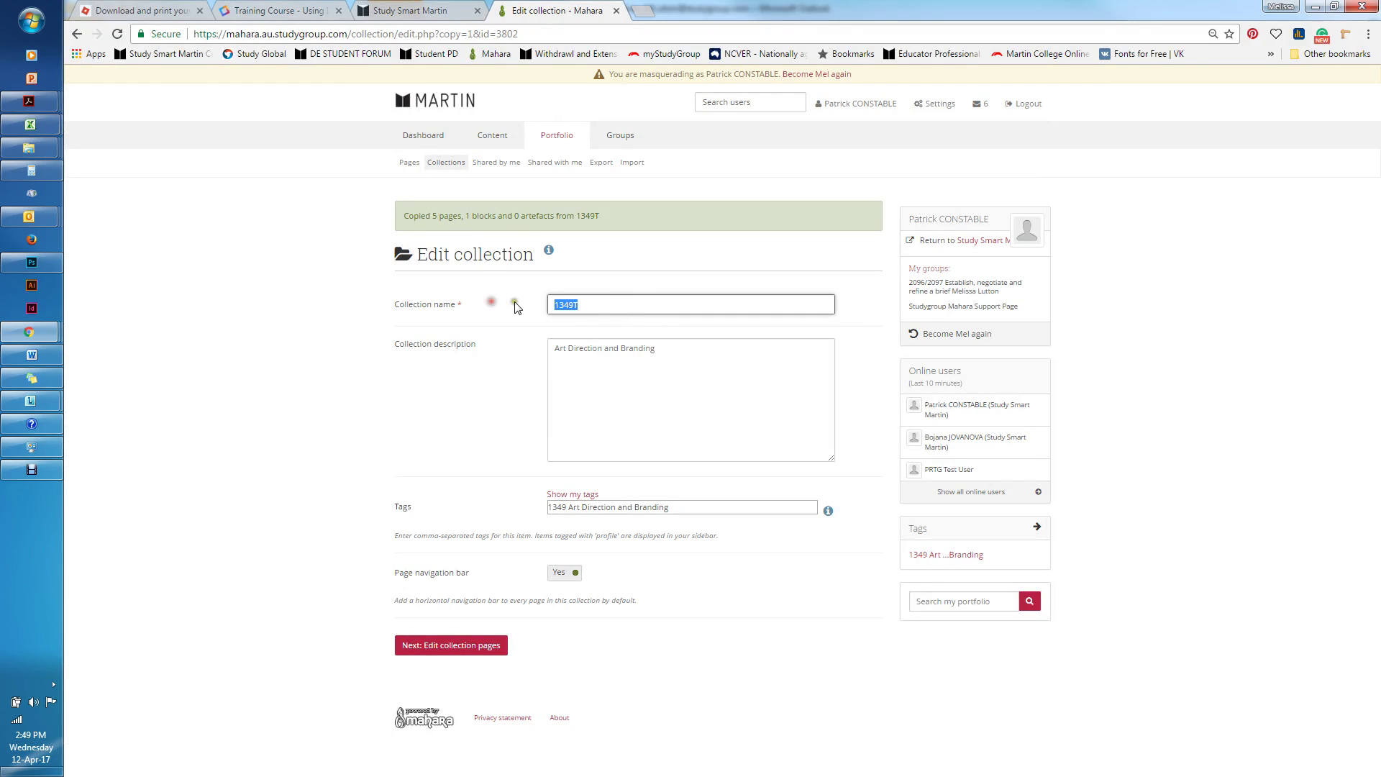
text(20)
click(555, 323)
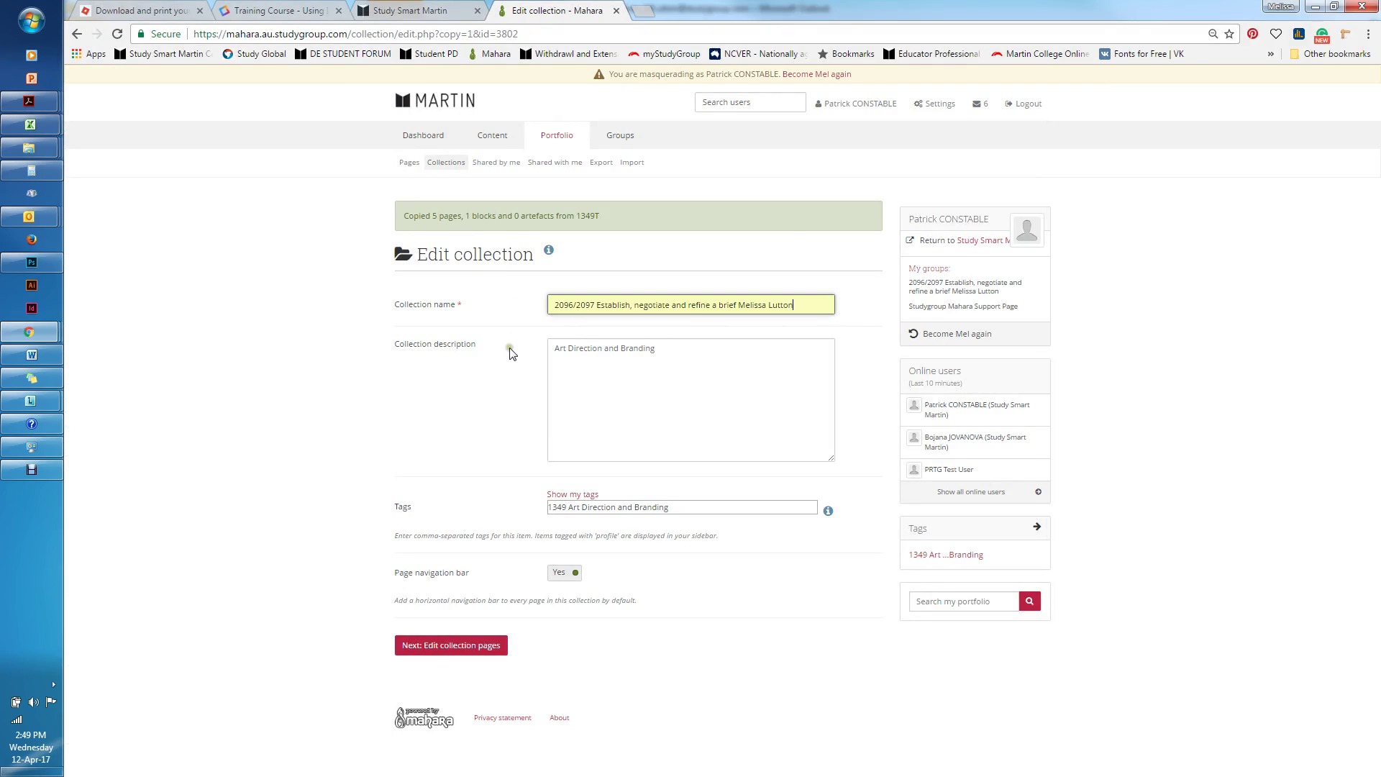
drag(798, 305, 737, 301)
key(BackSpace)
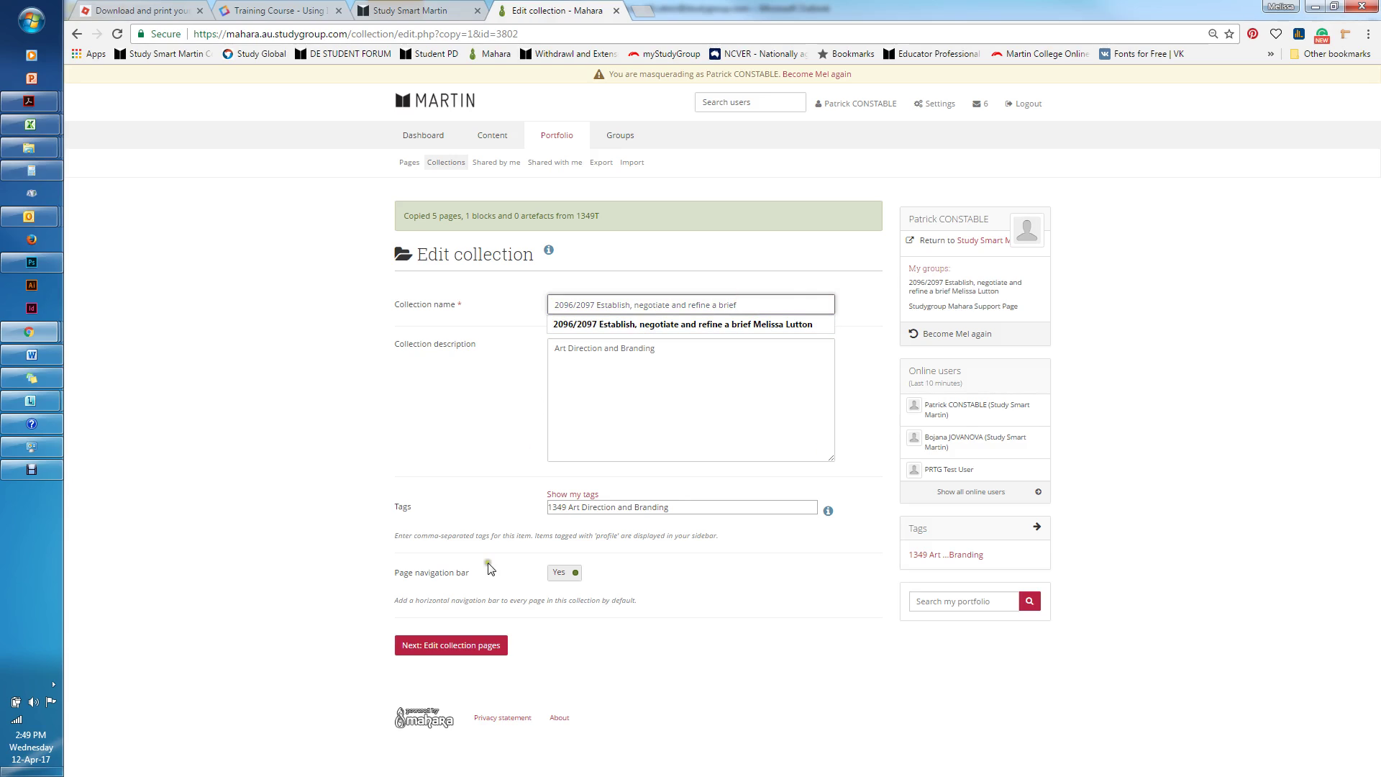
Delete the old 1349 tag from the collection's Tags field
click(690, 509)
drag(690, 510, 447, 512)
key(BackSpace)
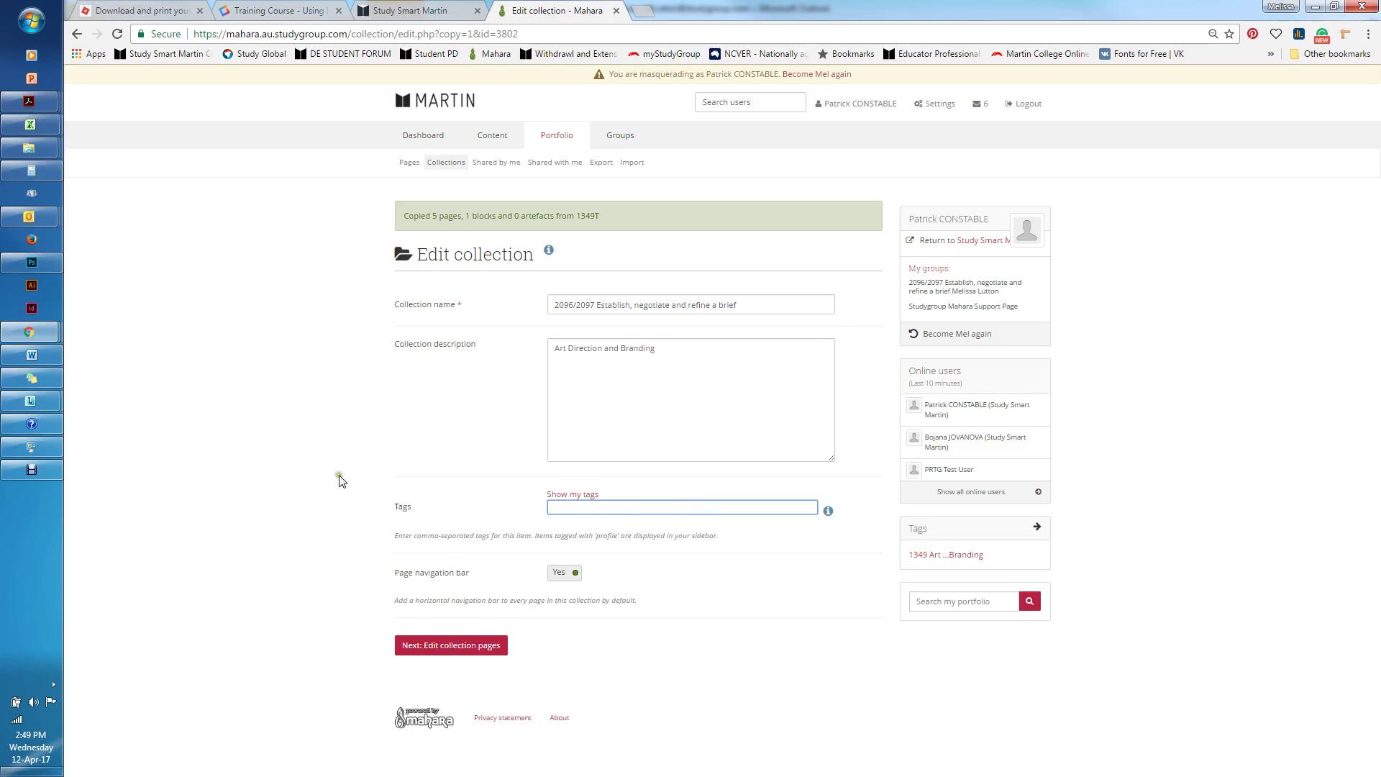
Save the collection and open its 1349 Activities page
click(428, 646)
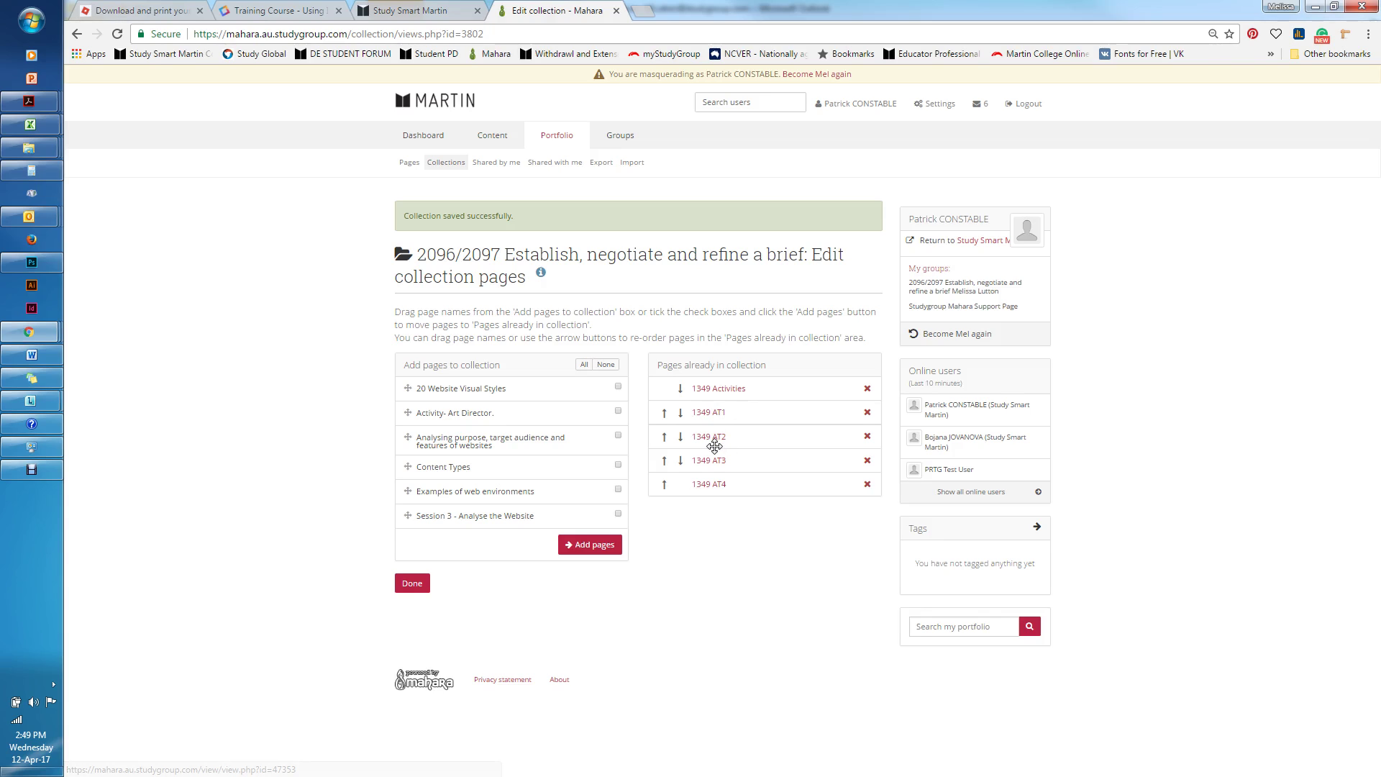
click(722, 392)
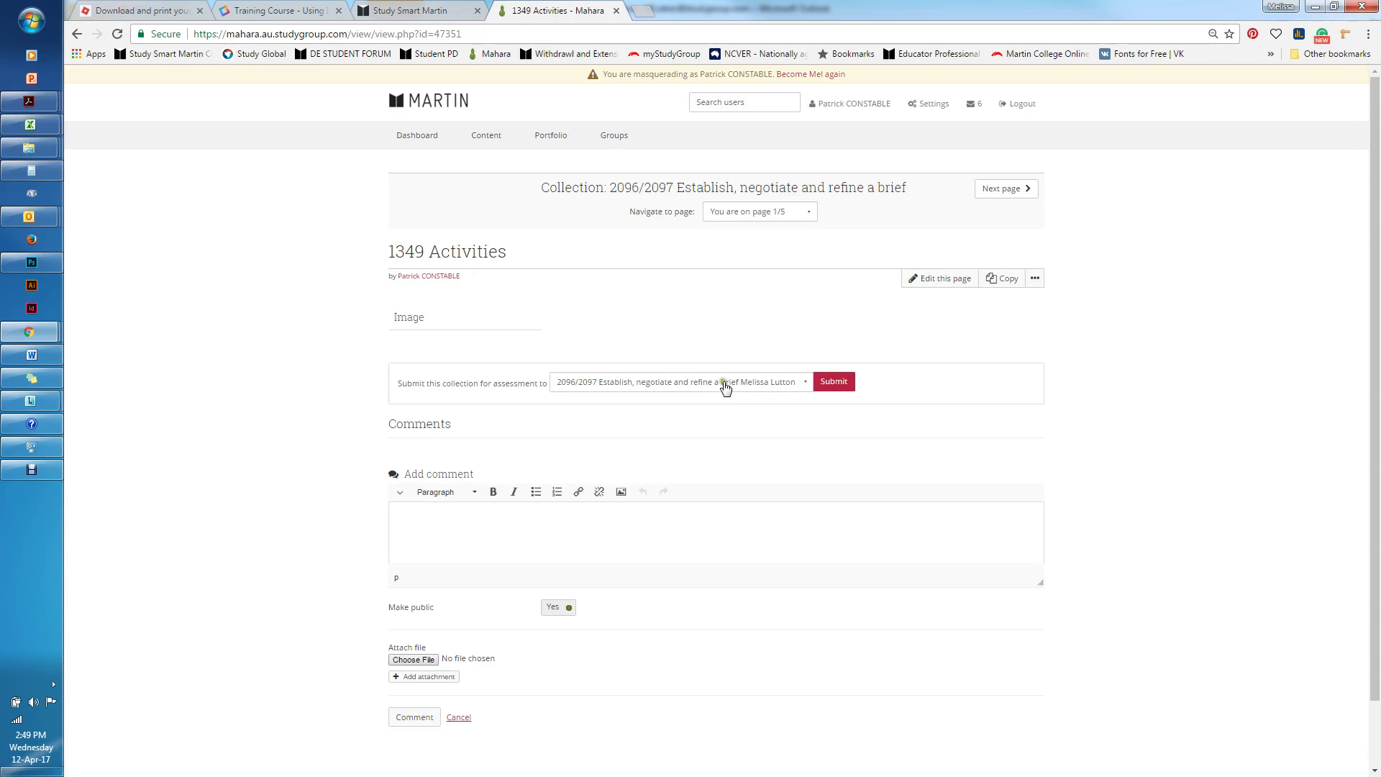
Change the page title from 1349 Activities to '2096/2097 Activities' and save it
click(935, 278)
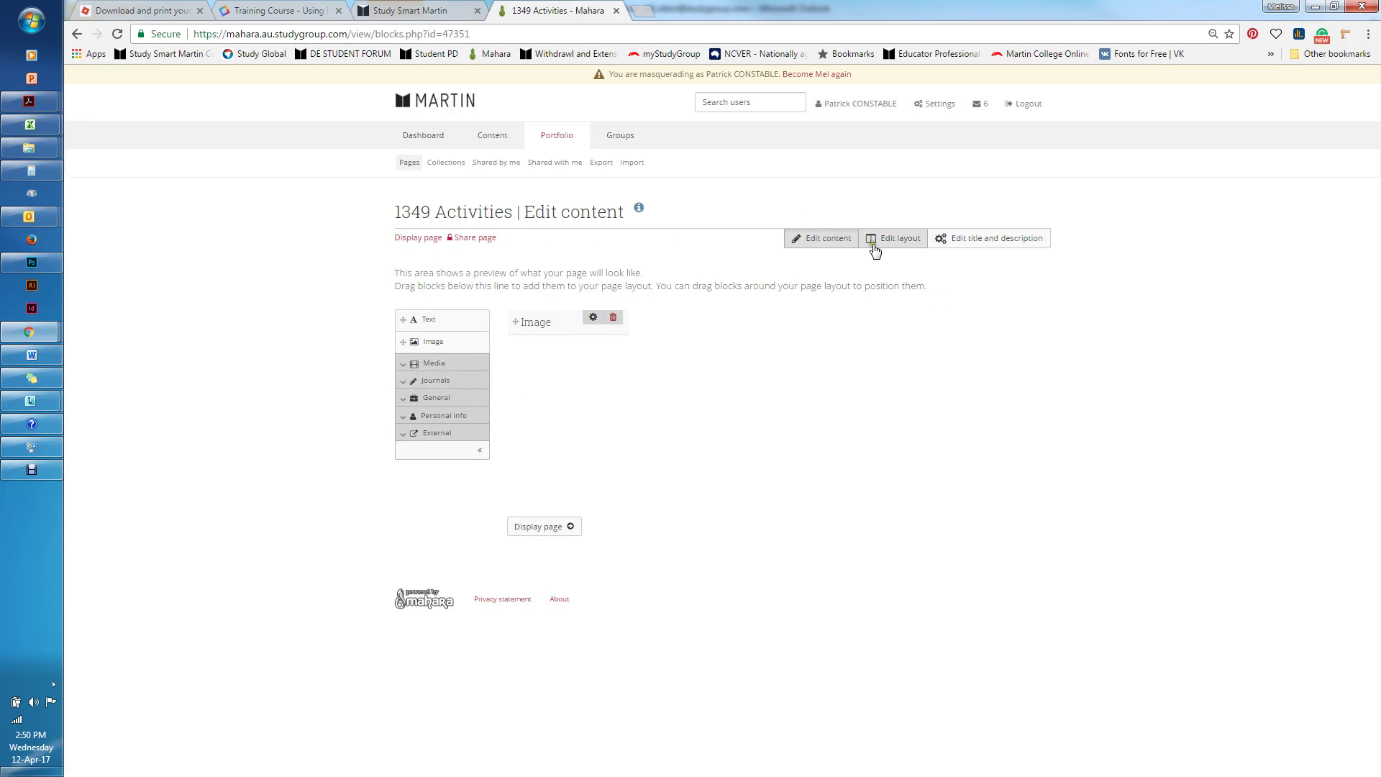
click(974, 238)
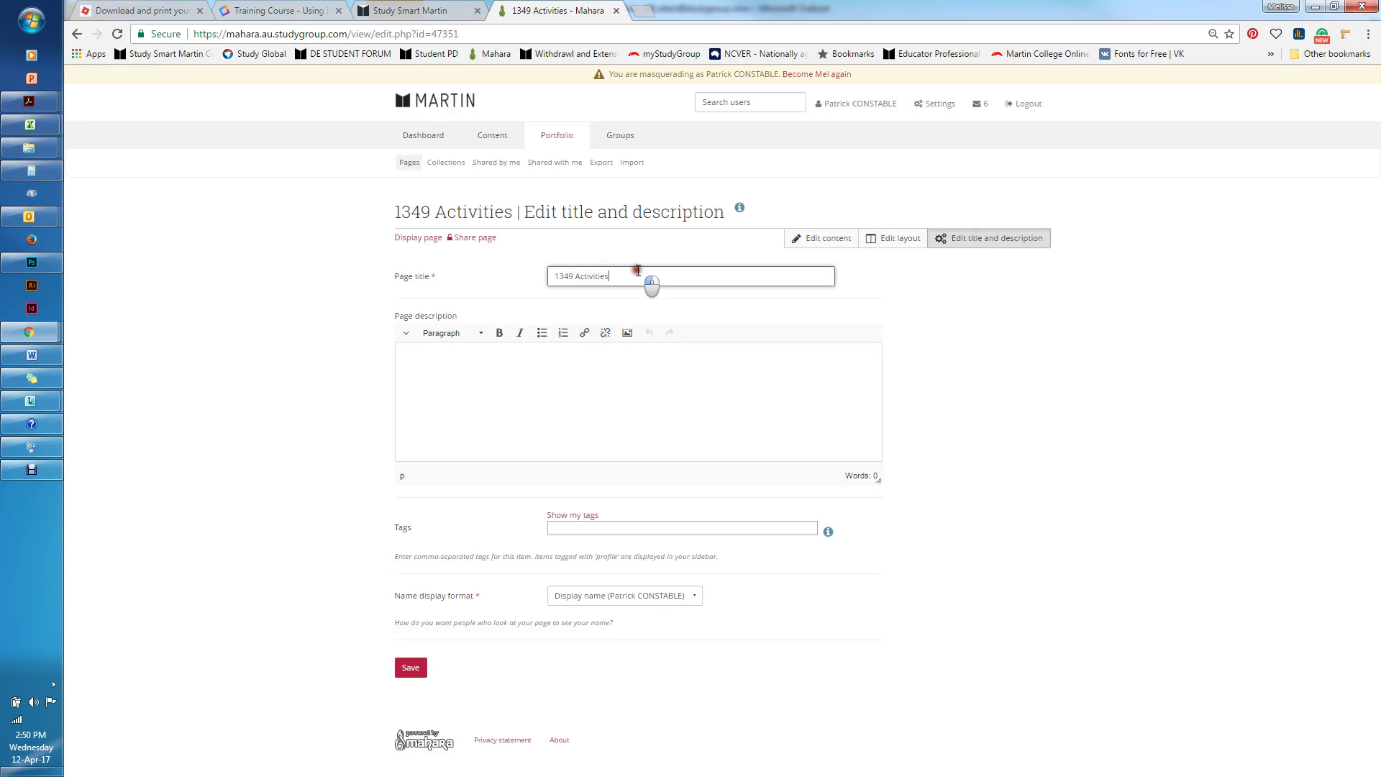
drag(642, 277, 541, 275)
text(20)
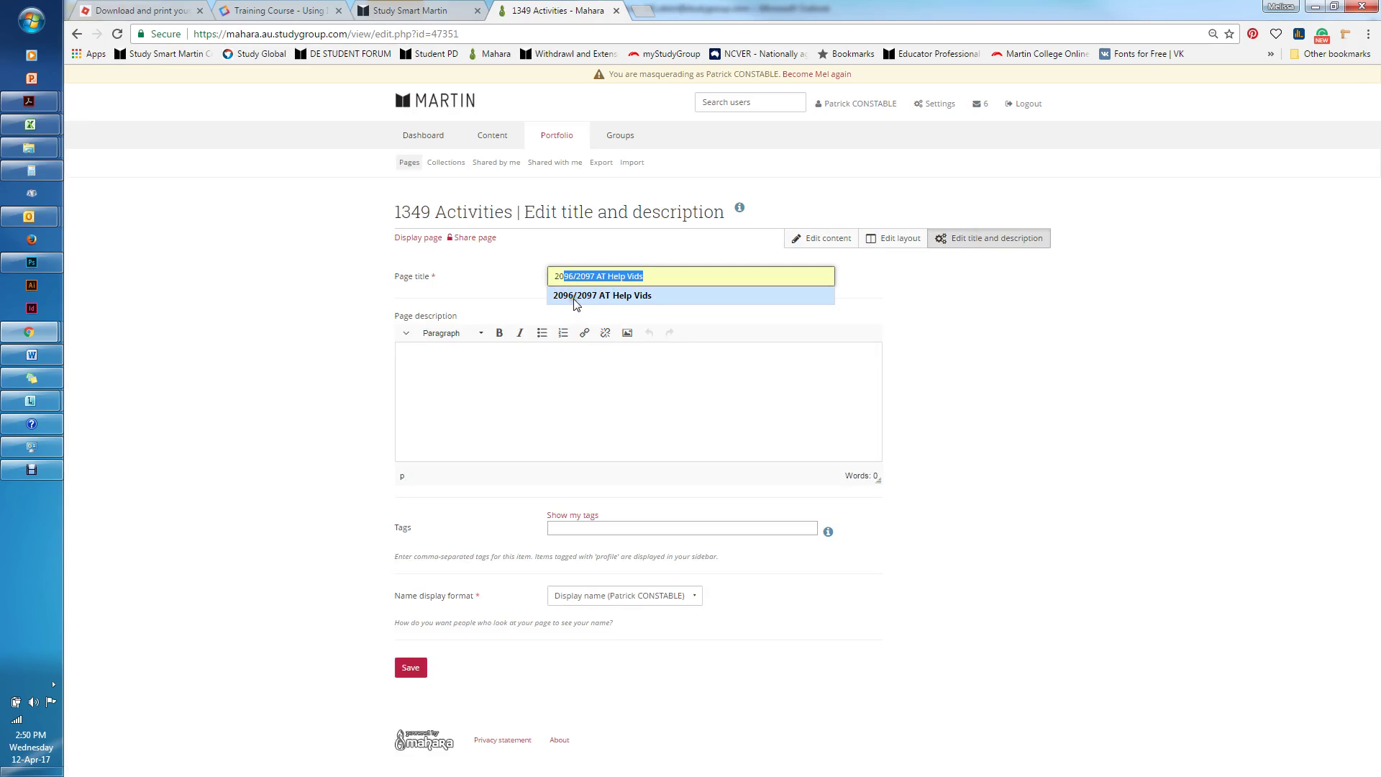
click(576, 305)
drag(643, 276, 596, 277)
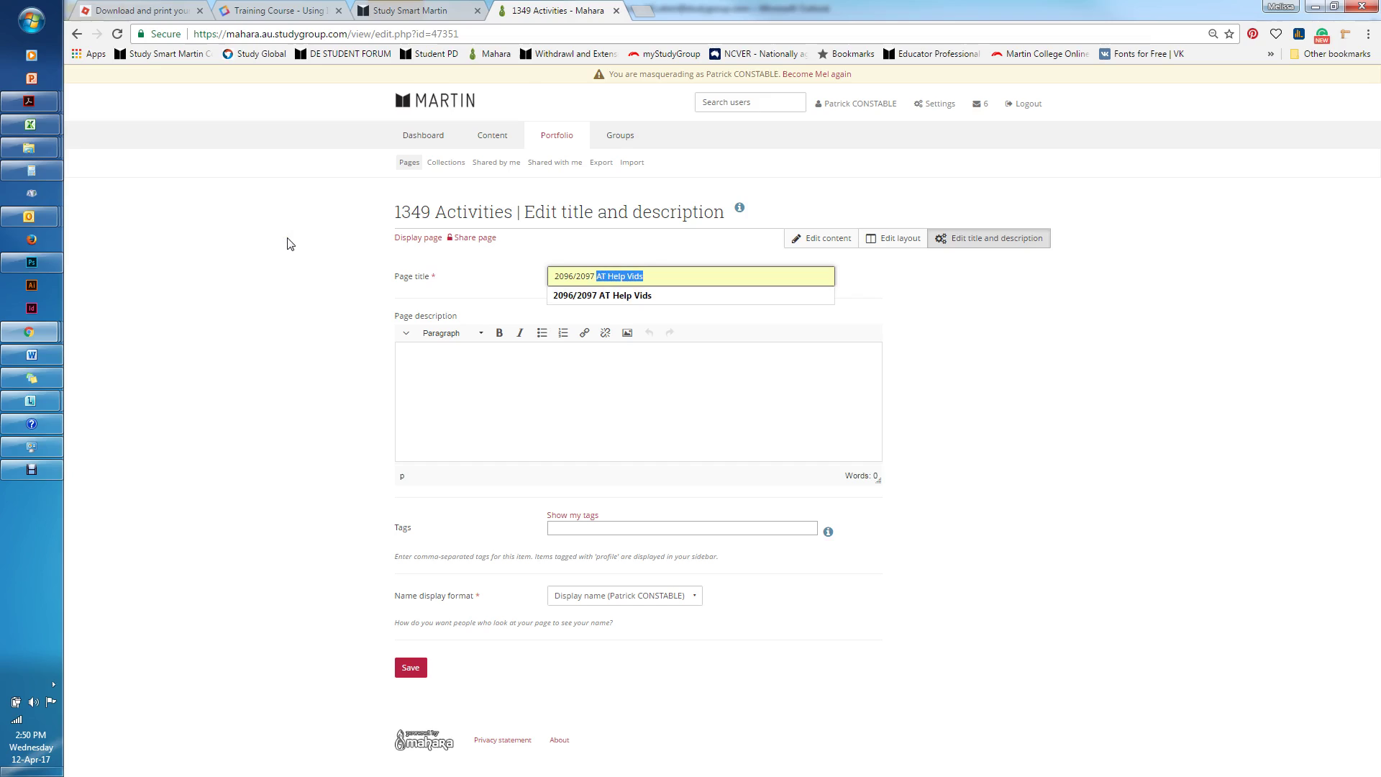
text(SA)
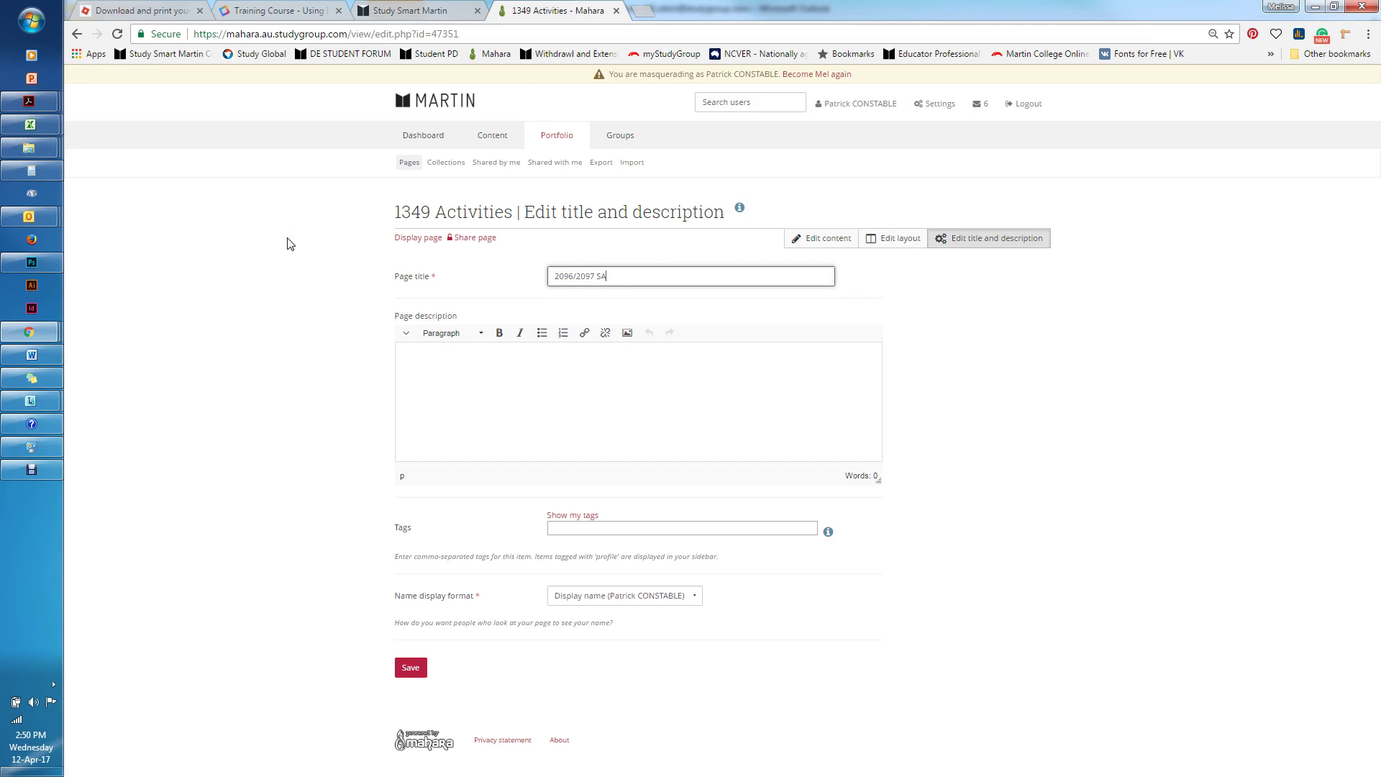
key(BackSpace)
key(BackSpace)
key(BackSpace)
key(BackSpace)
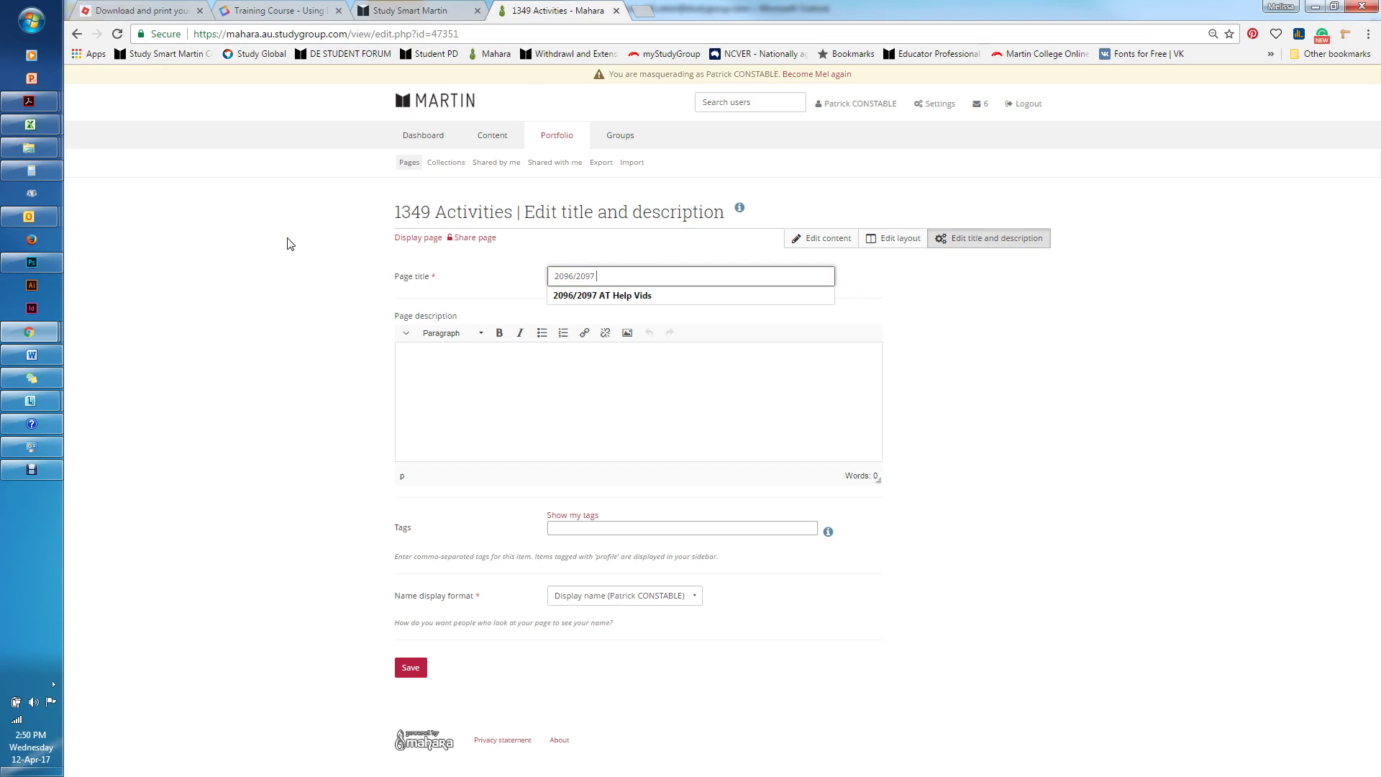
text(Activities)
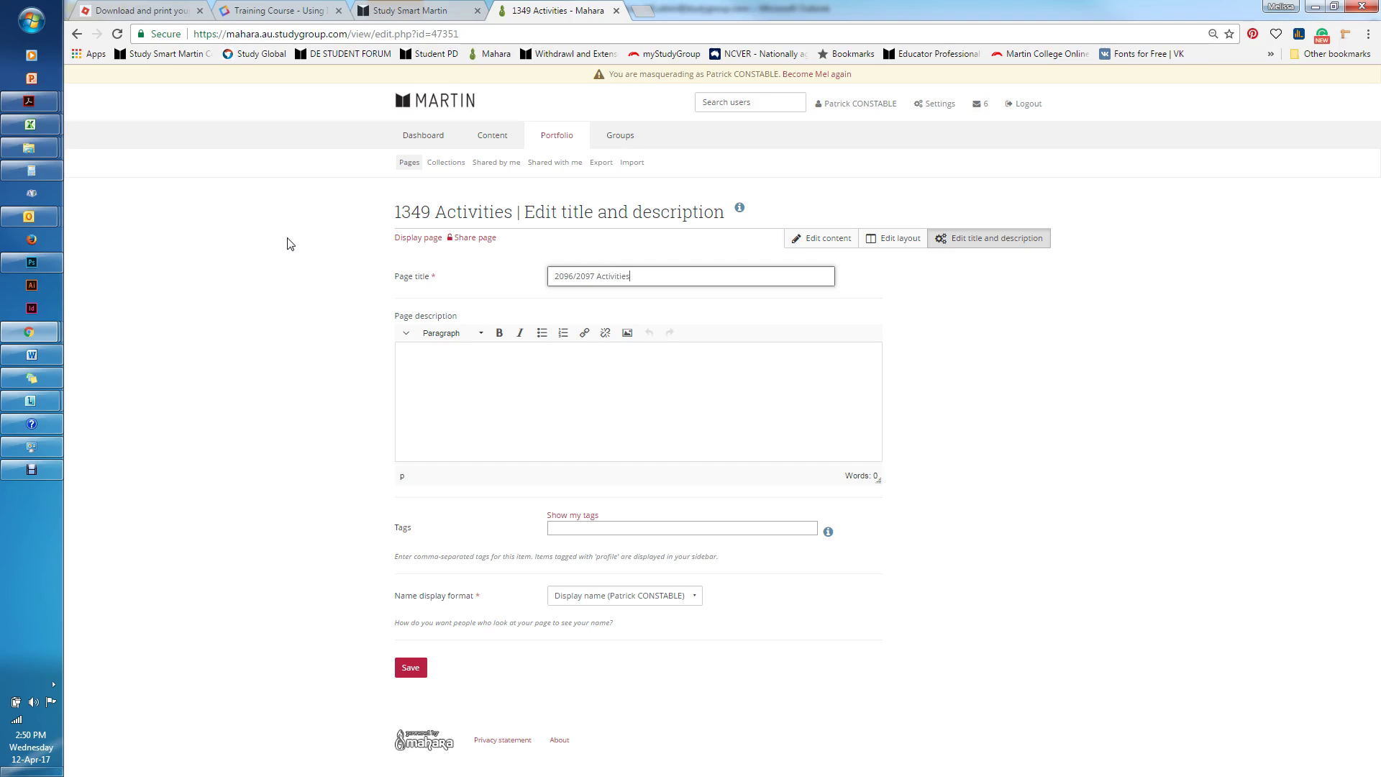
click(411, 668)
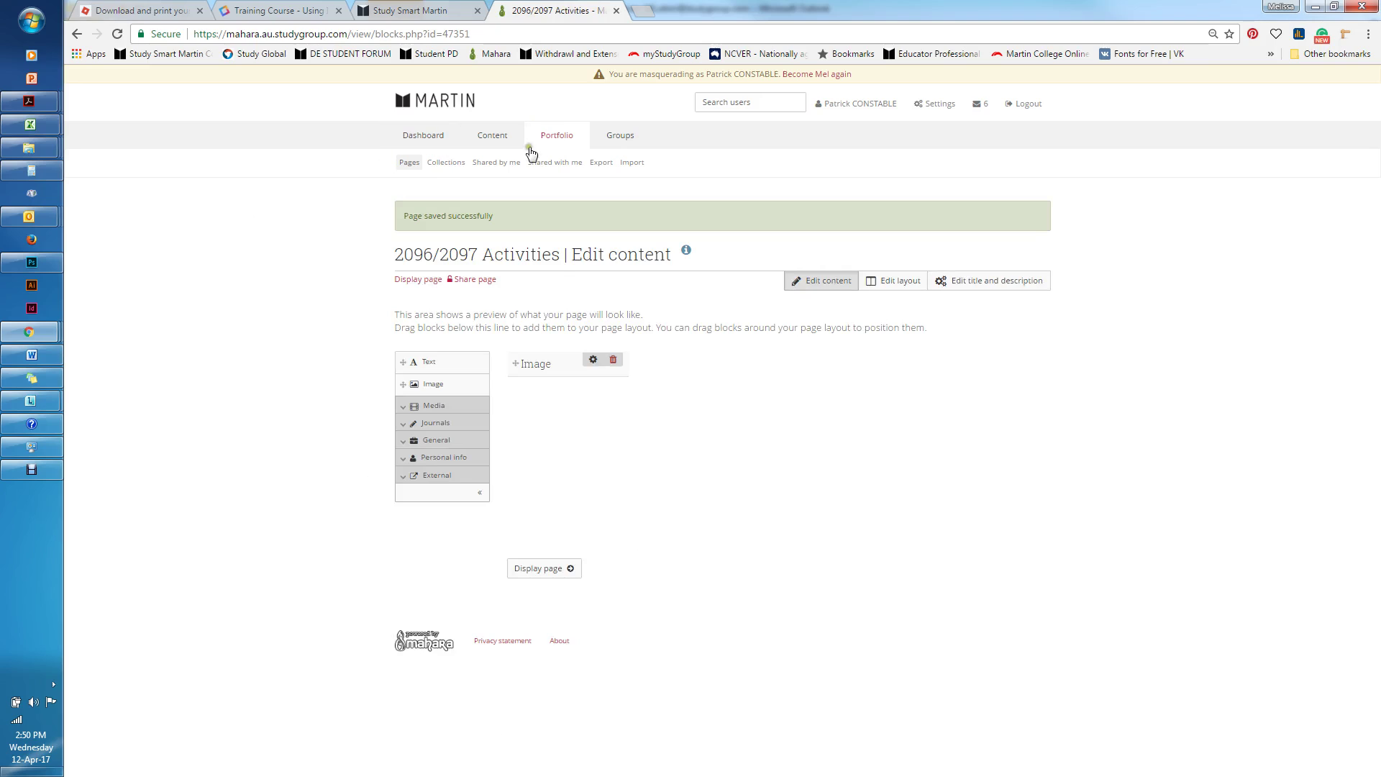
Retitle the 1349 AT1 page to 2096 AT1 and save
click(441, 164)
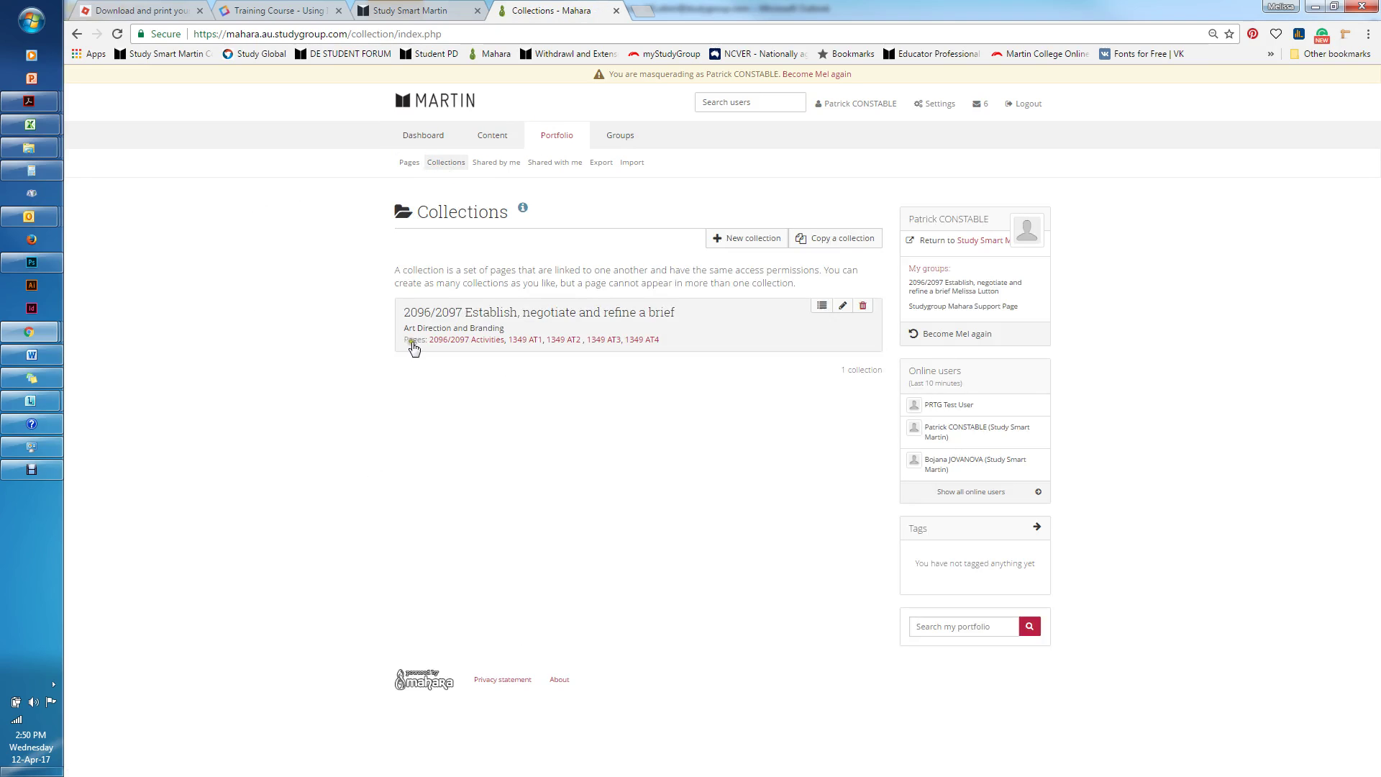
click(521, 339)
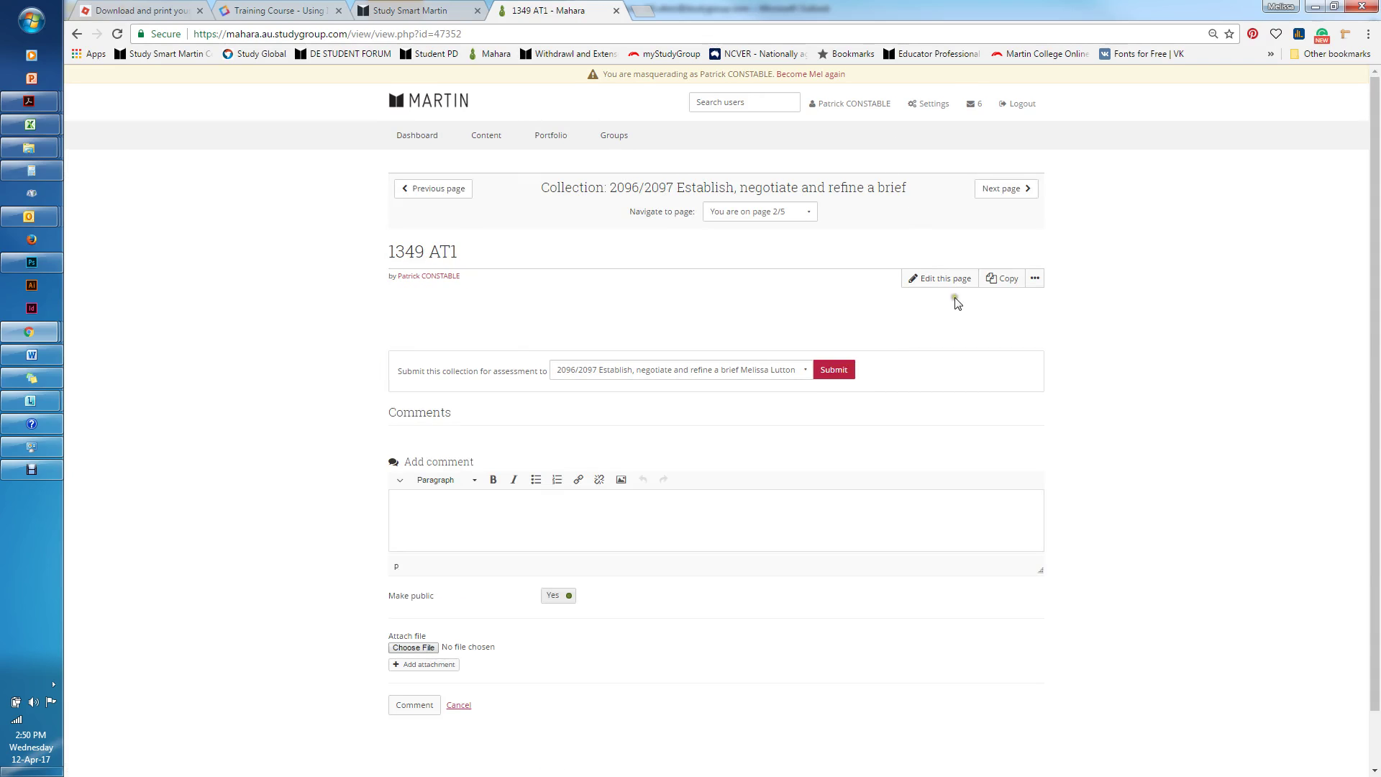
click(947, 280)
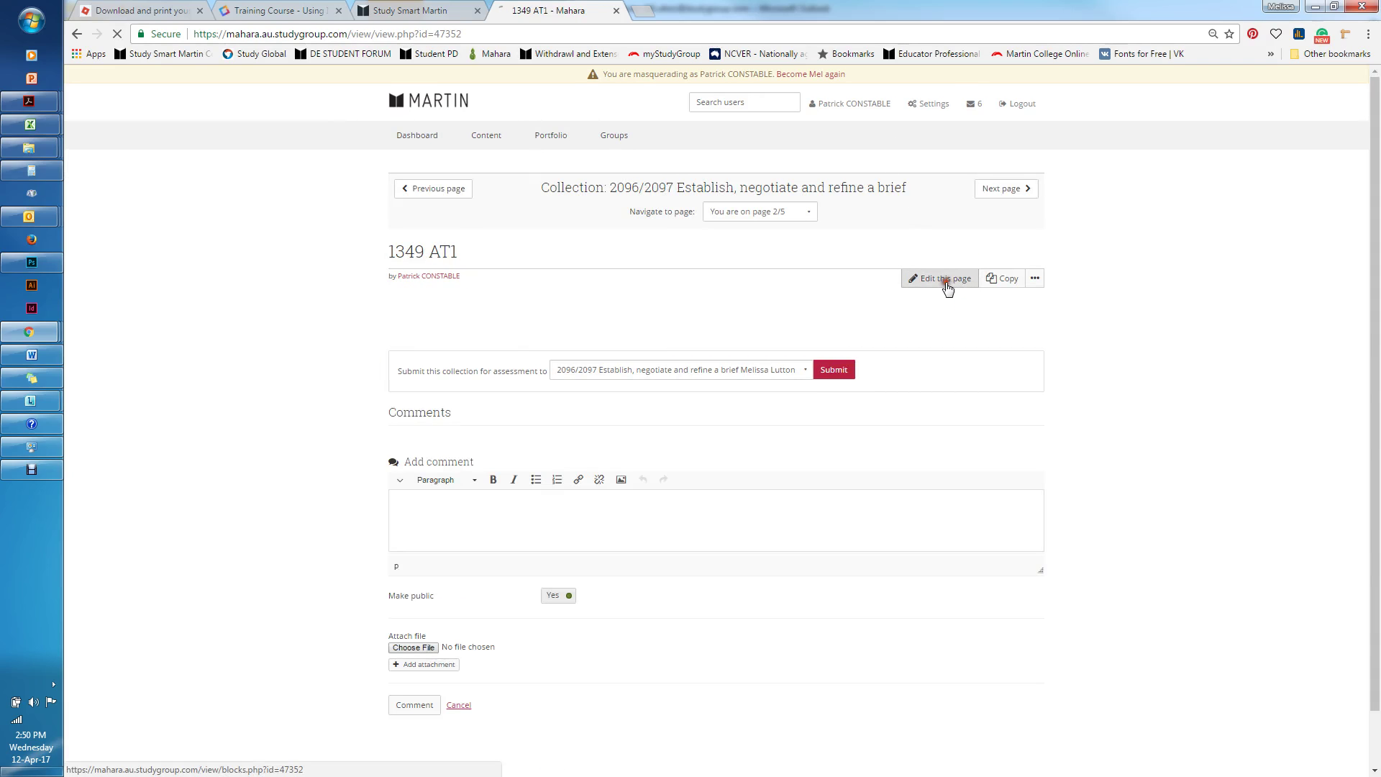
click(1021, 241)
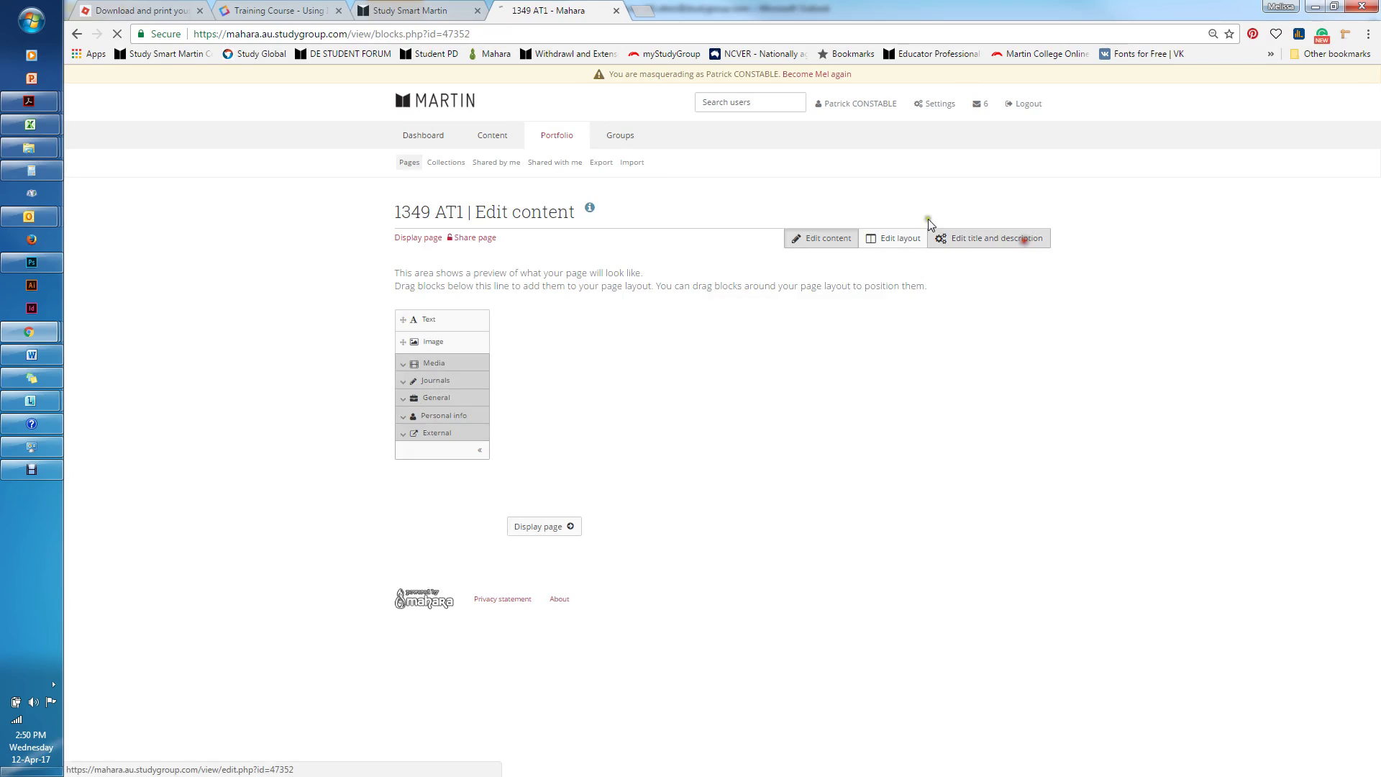
double_click(570, 277)
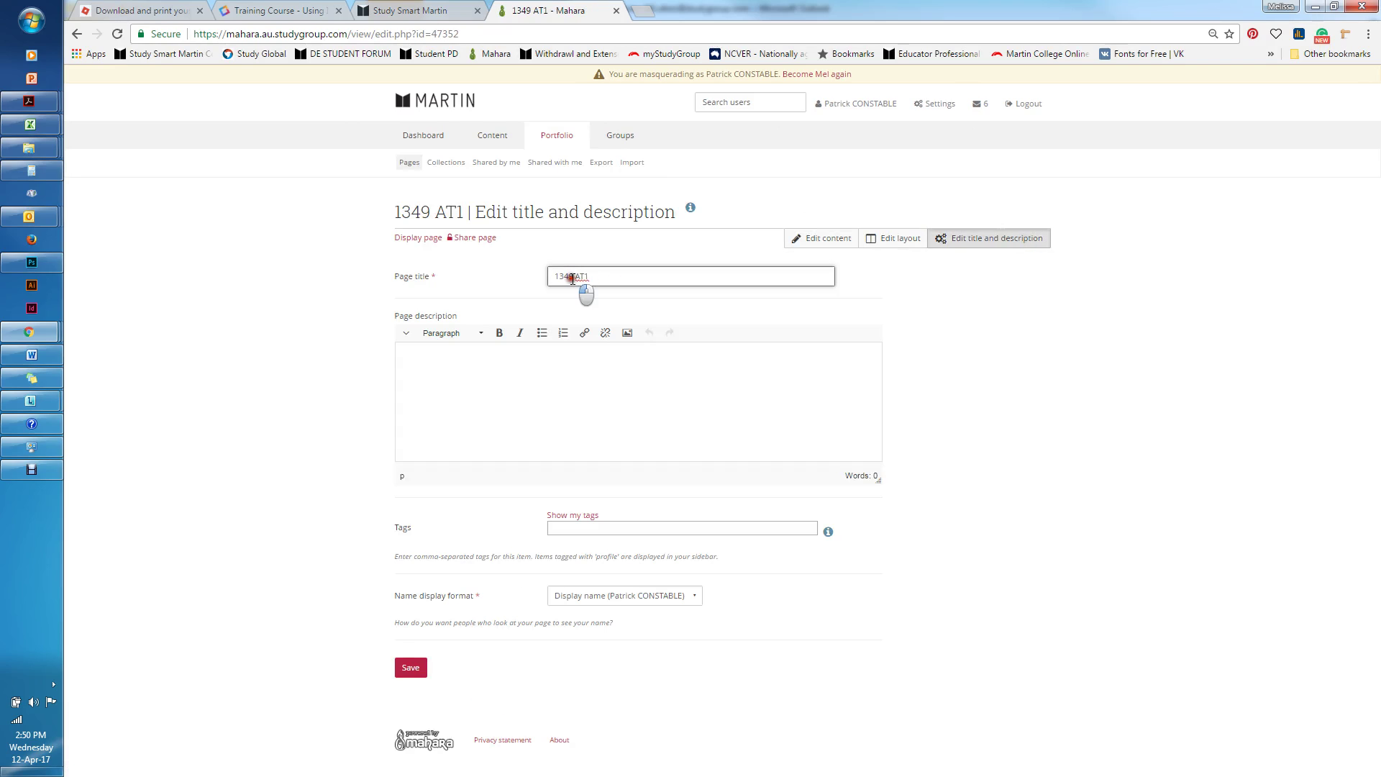
text(2096)
click(408, 669)
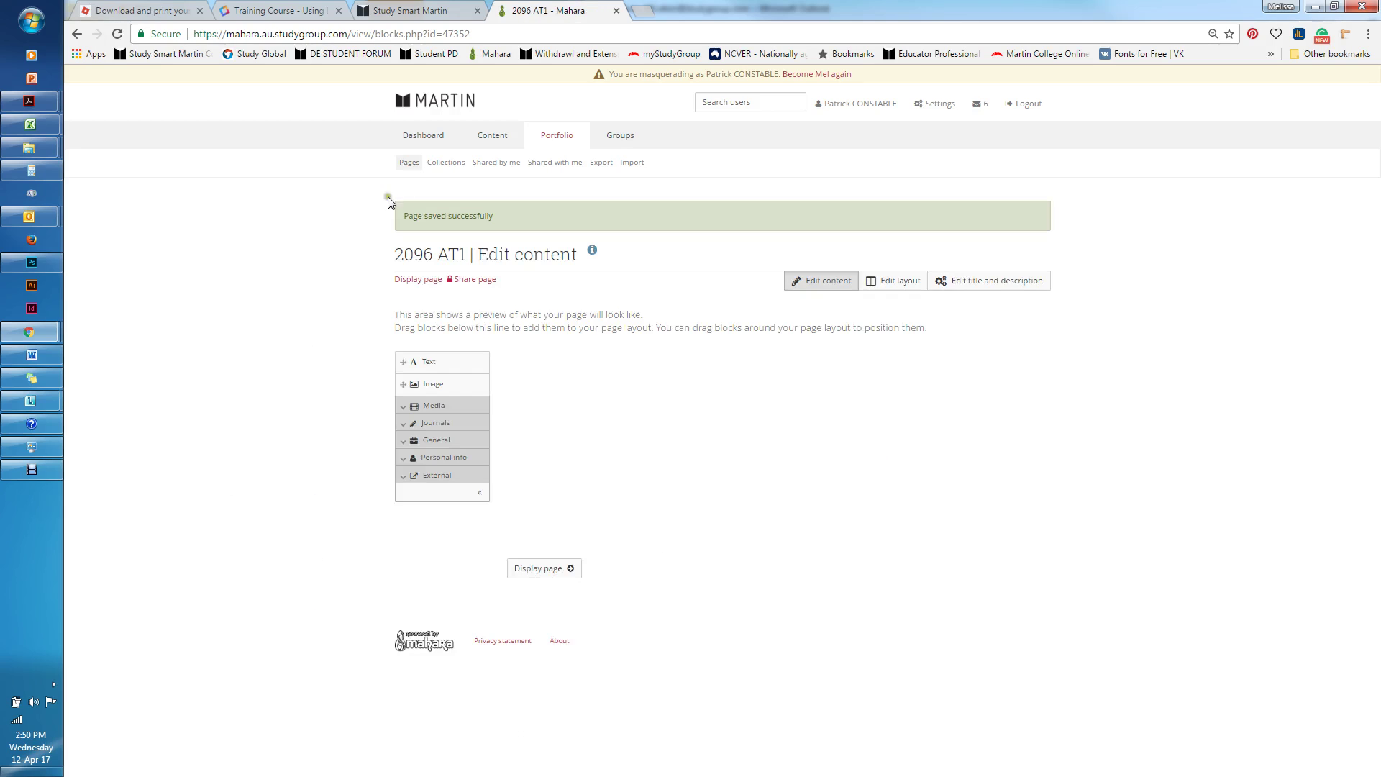
Retitle the 1349 AT2 page to 2096 AT2, then return to the Collections list
click(447, 163)
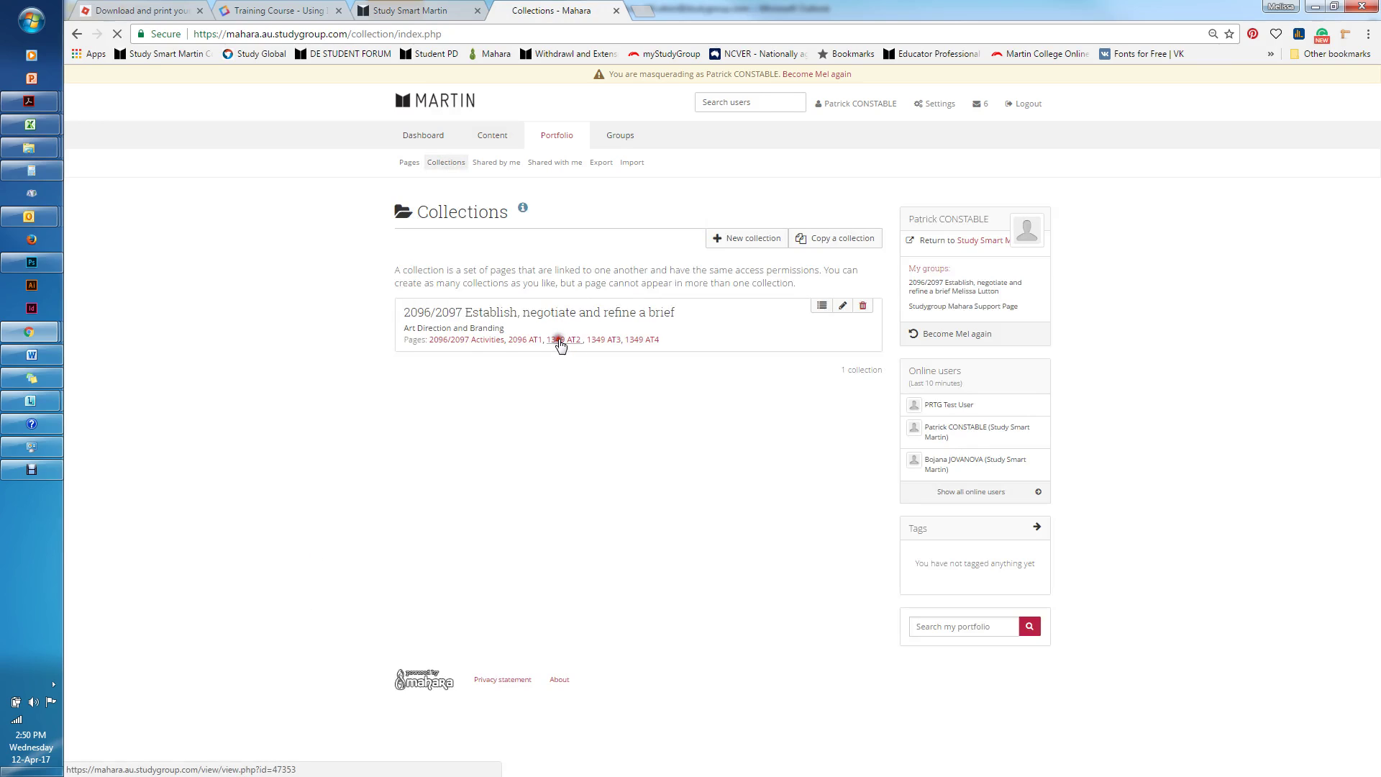
click(560, 339)
click(948, 277)
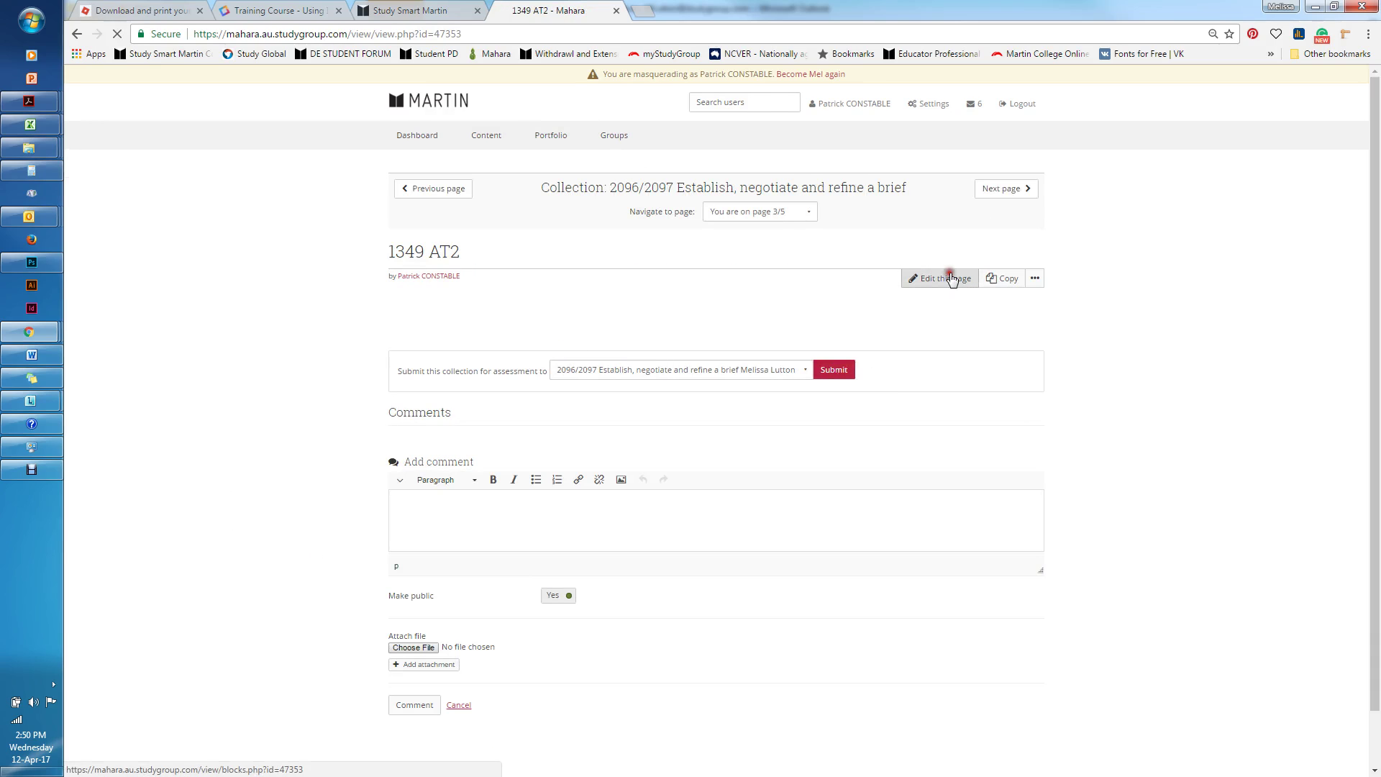
click(996, 238)
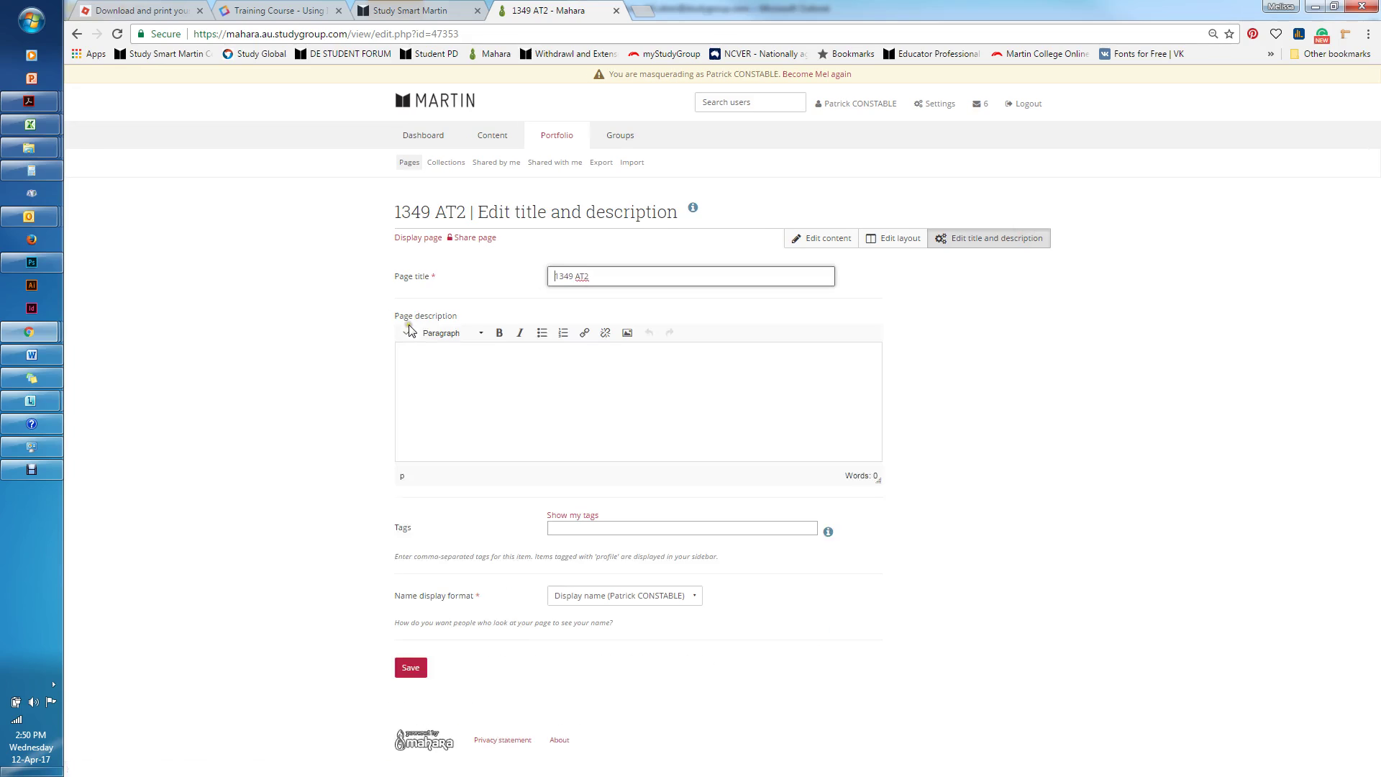
drag(576, 278, 536, 278)
text(2096)
click(410, 668)
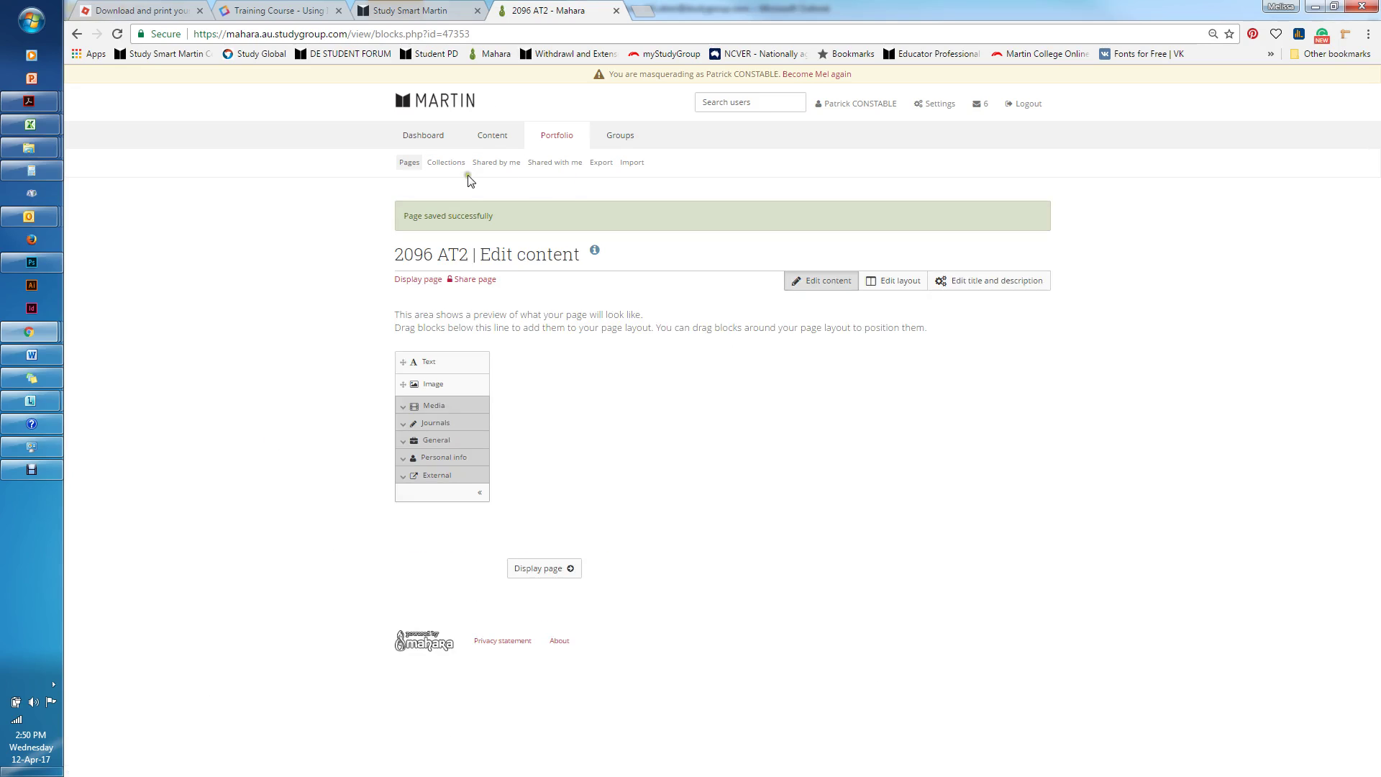
click(446, 162)
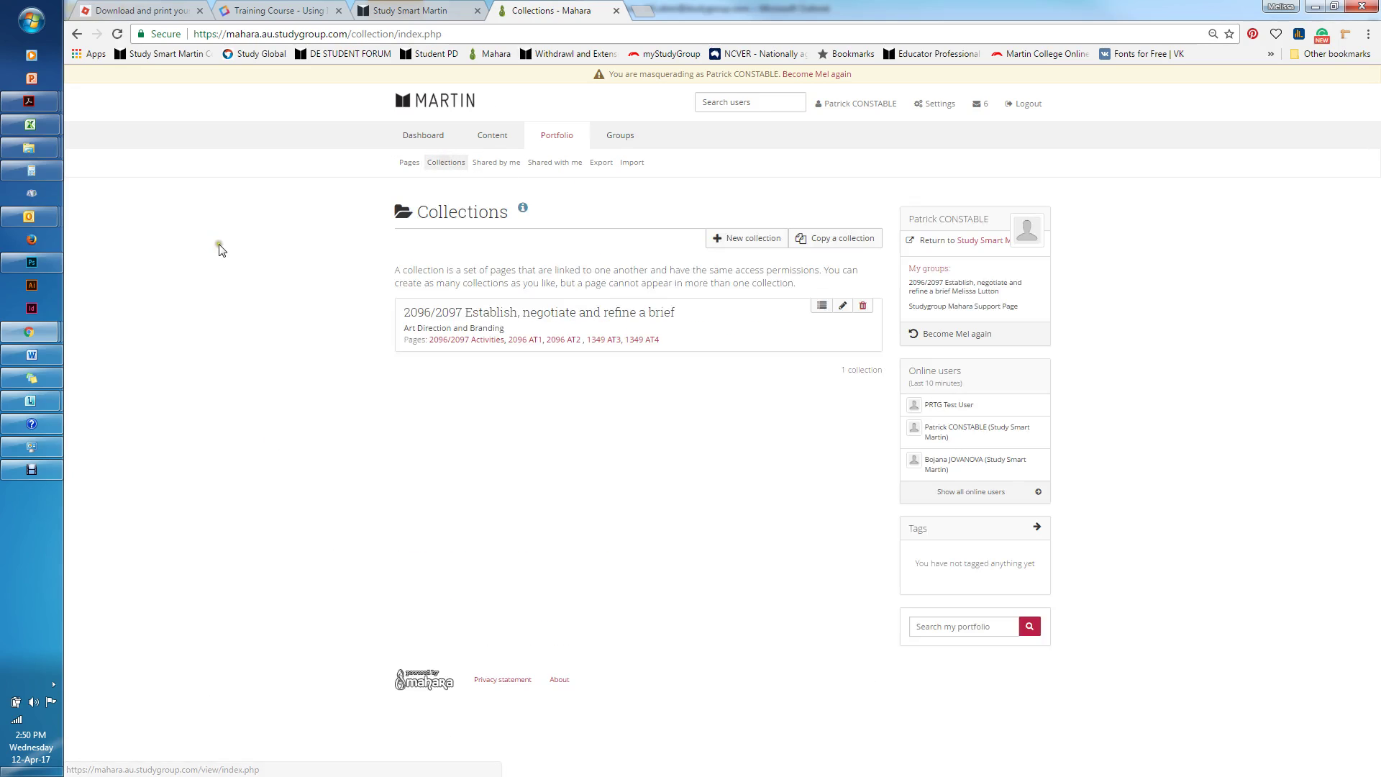
Add the Activity- Art Director. and Analysing purpose pages to the collection
click(823, 310)
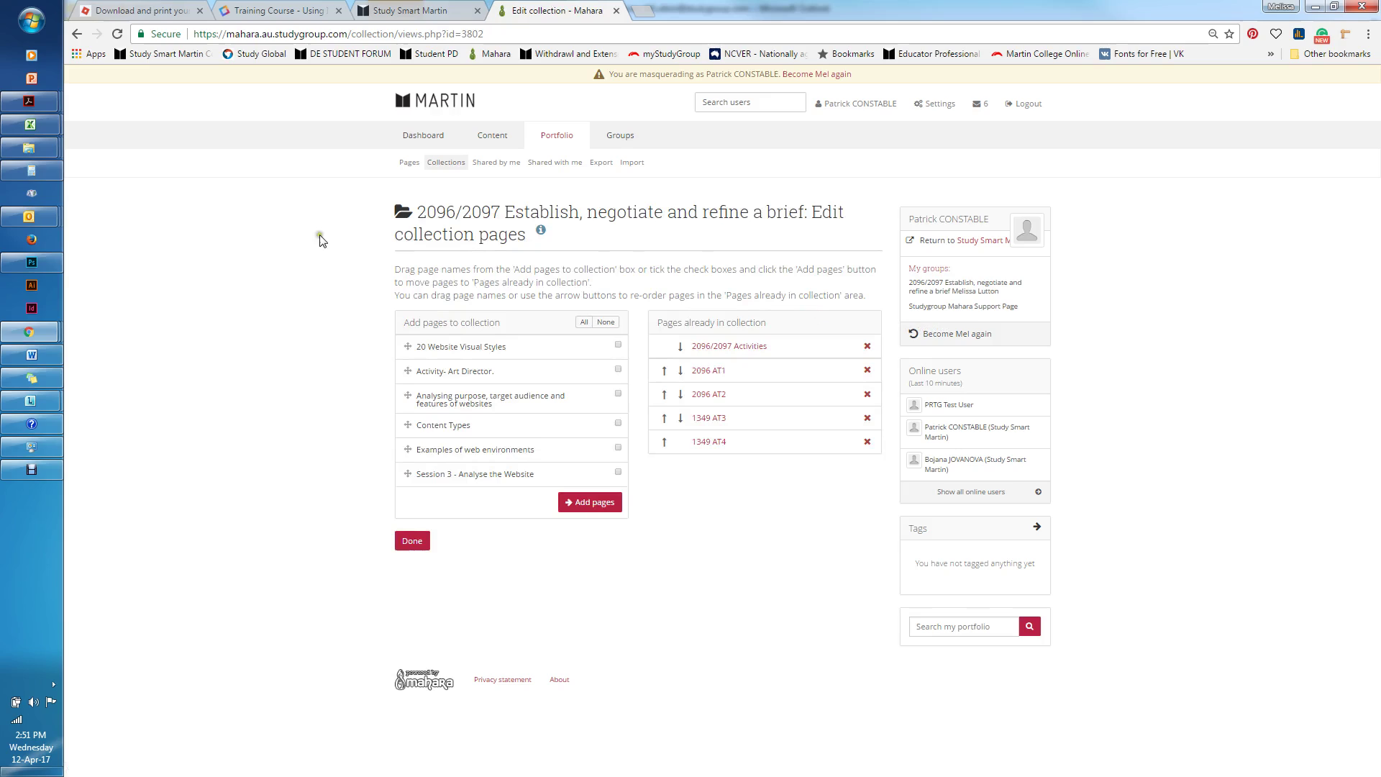
click(618, 369)
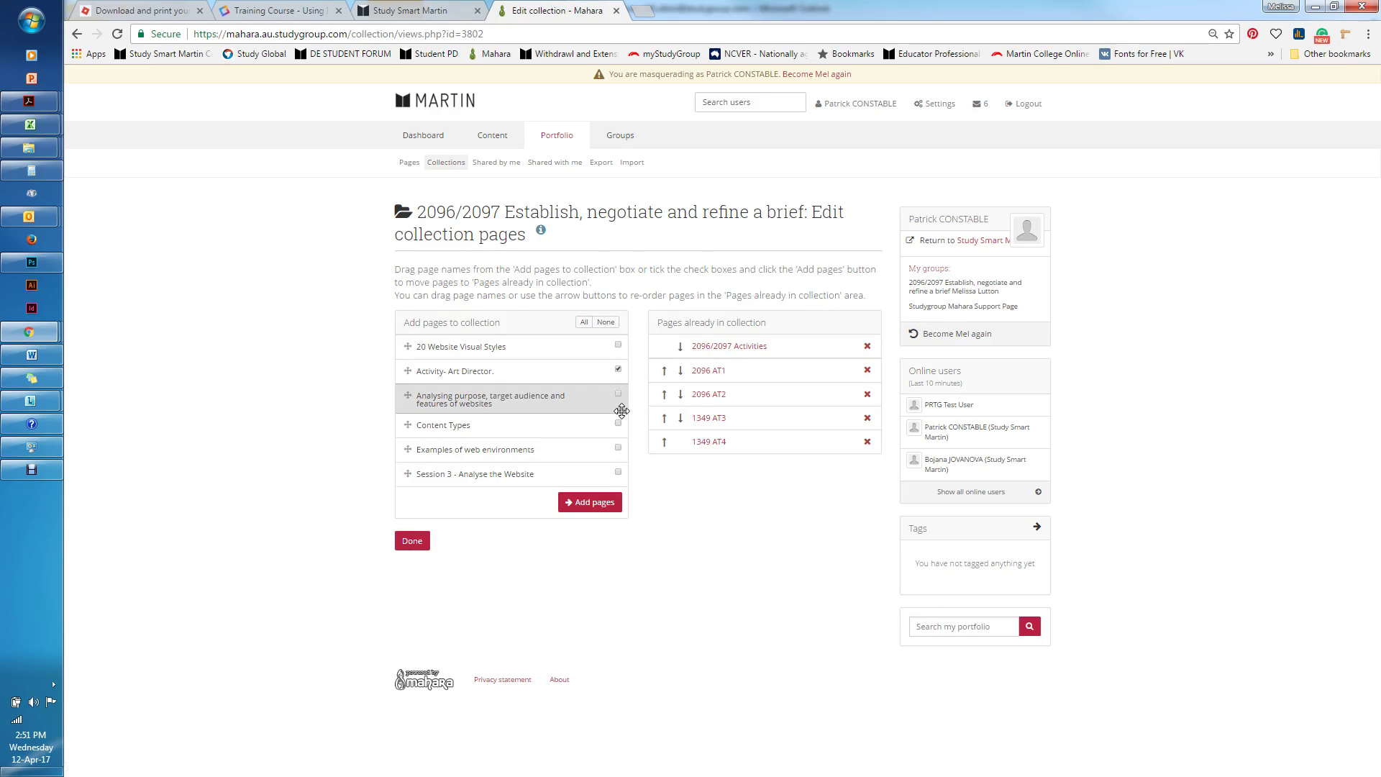
click(618, 395)
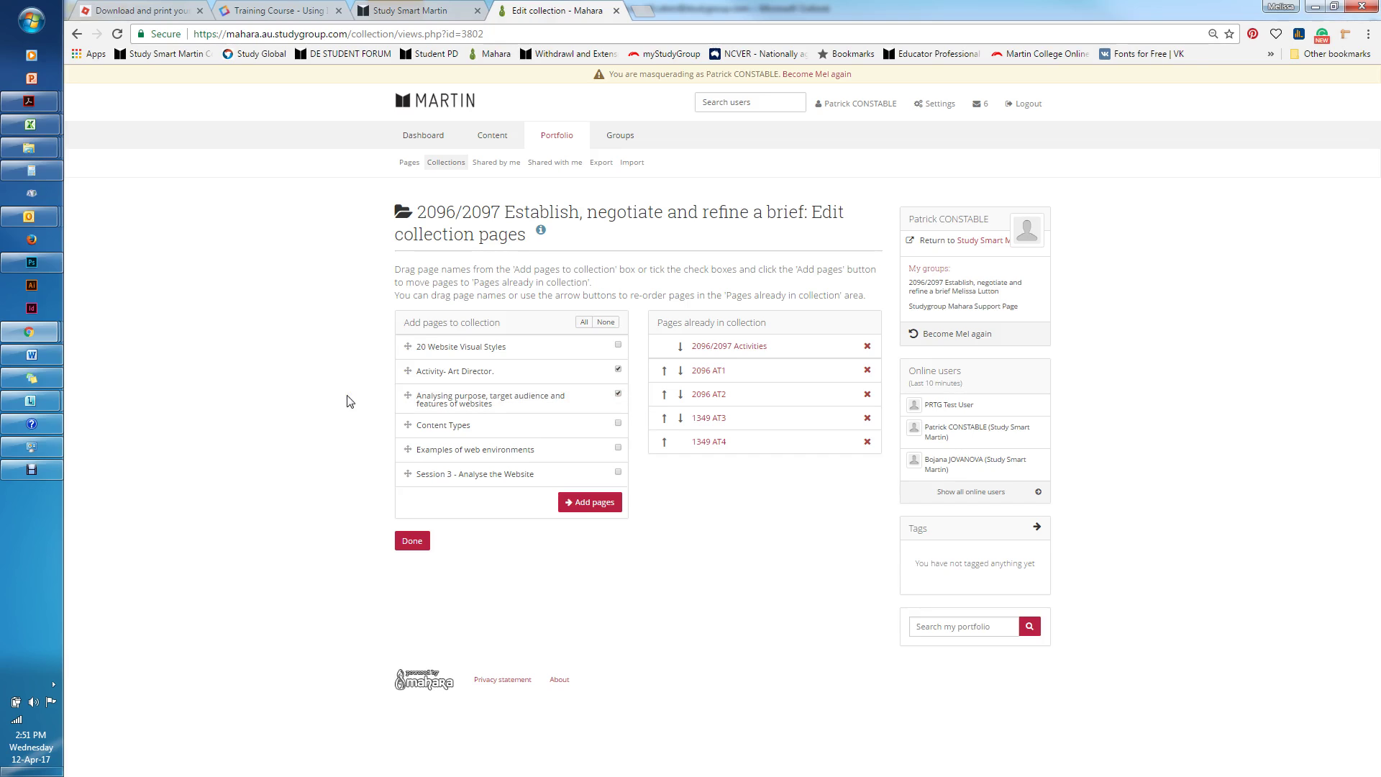
click(591, 502)
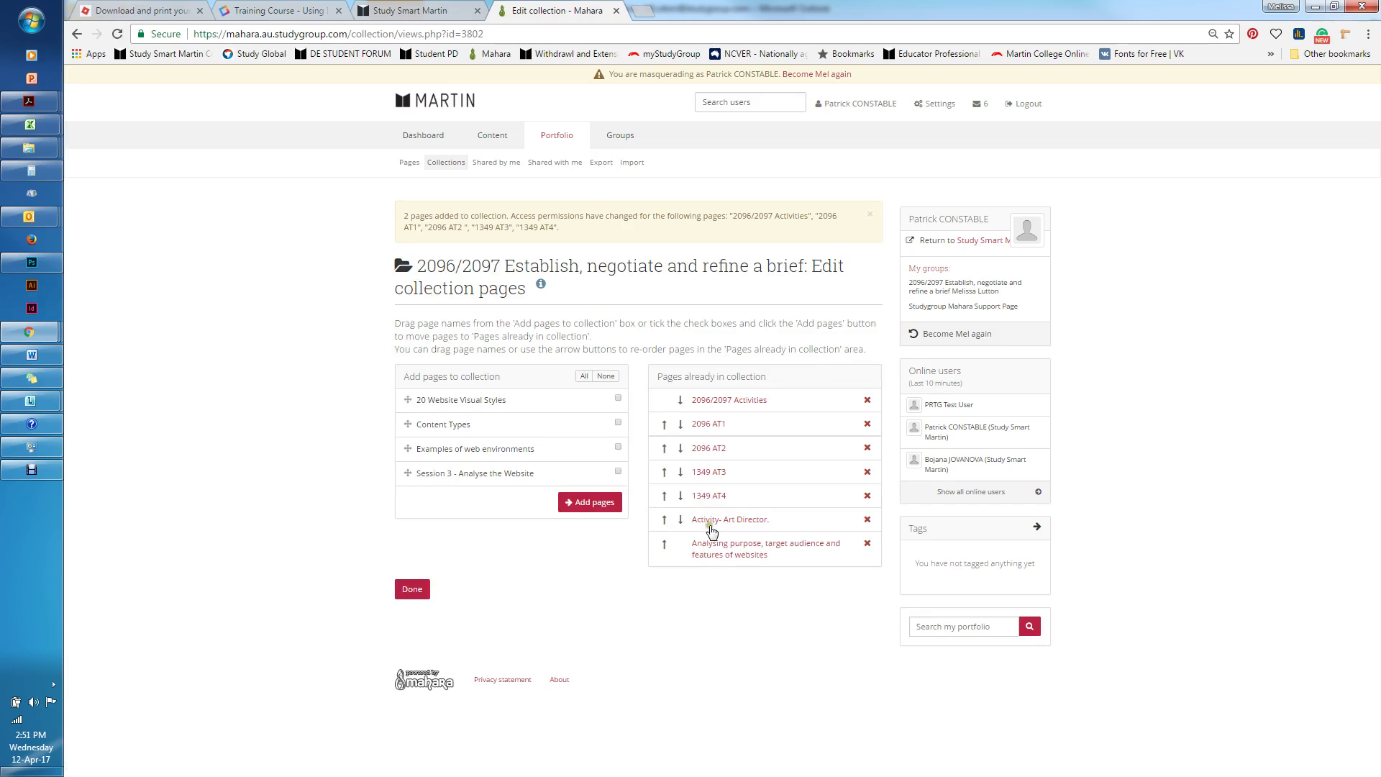
Move both new pages up the order, above 2096 AT1 and the other AT pages
click(664, 519)
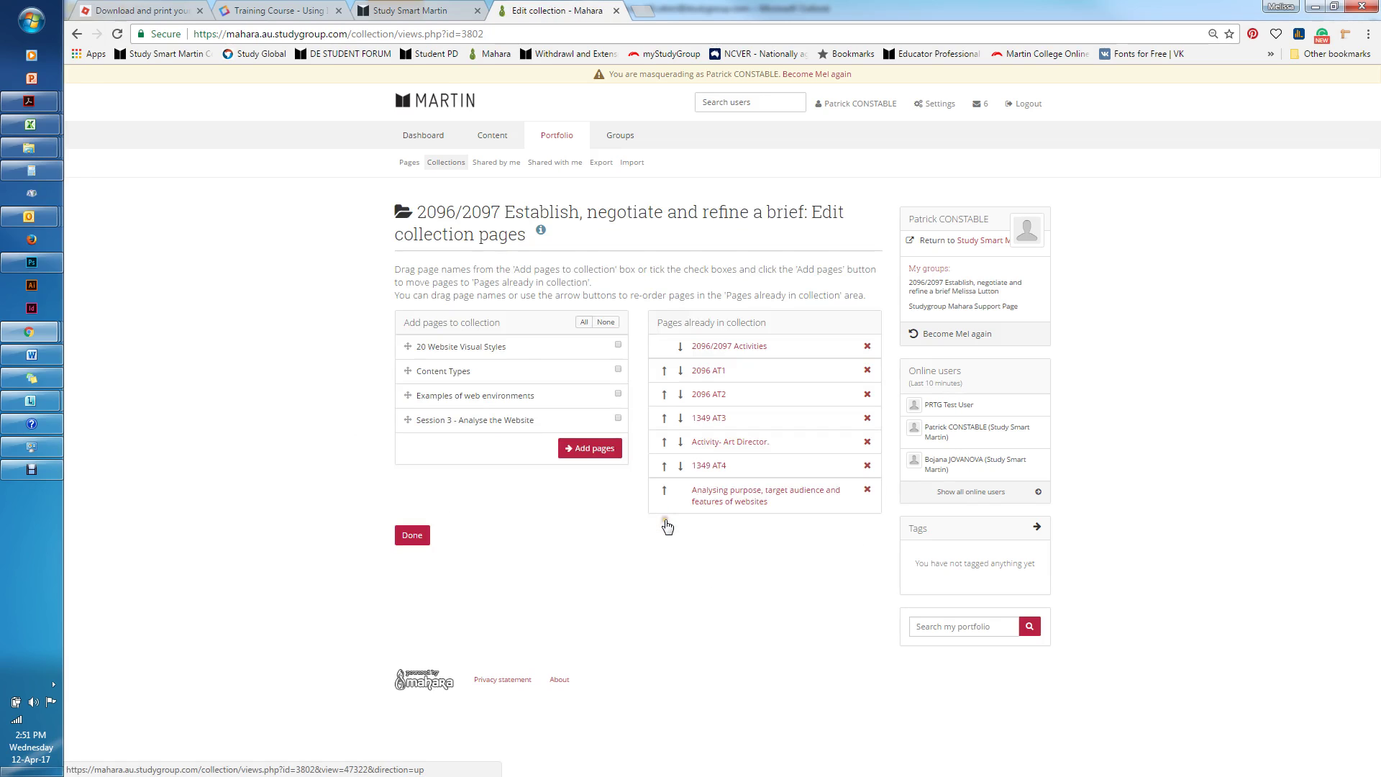
click(664, 445)
click(663, 418)
click(664, 394)
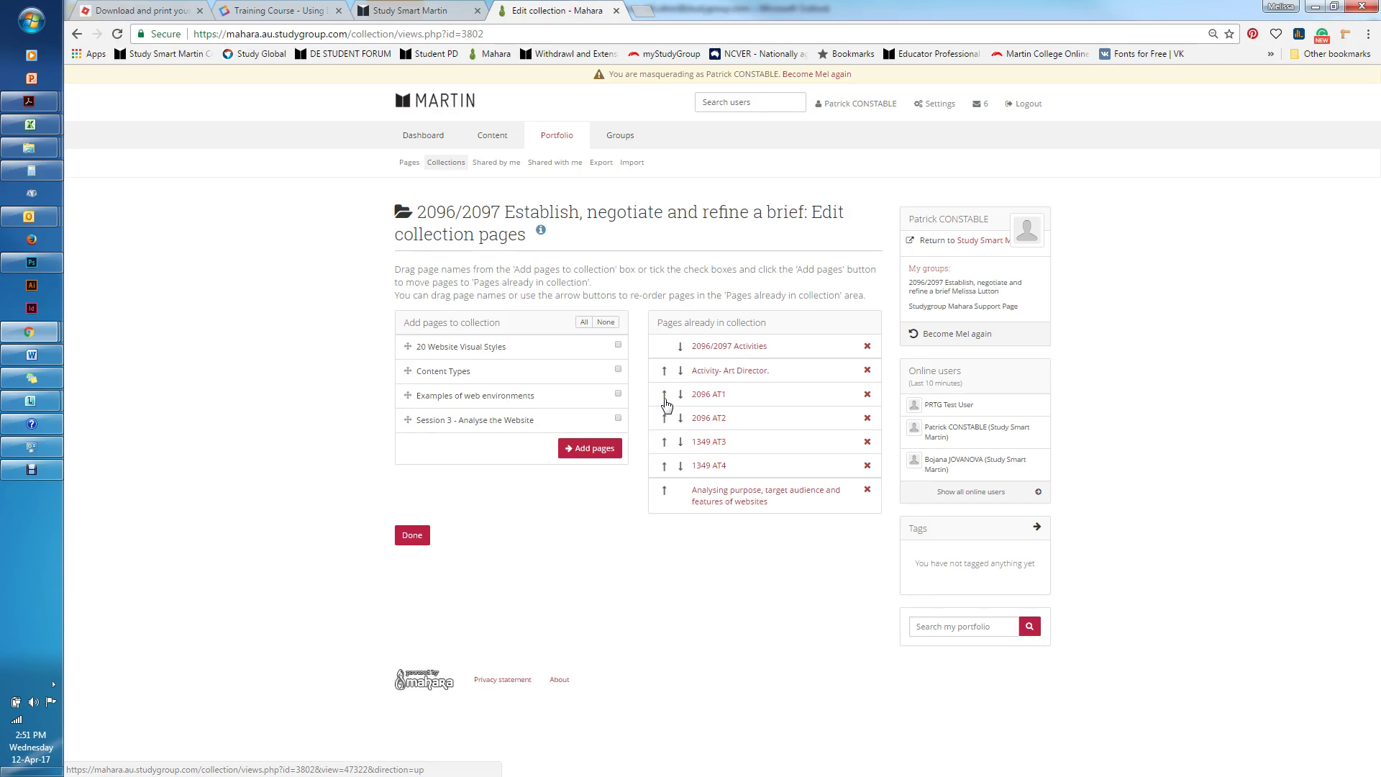
click(664, 492)
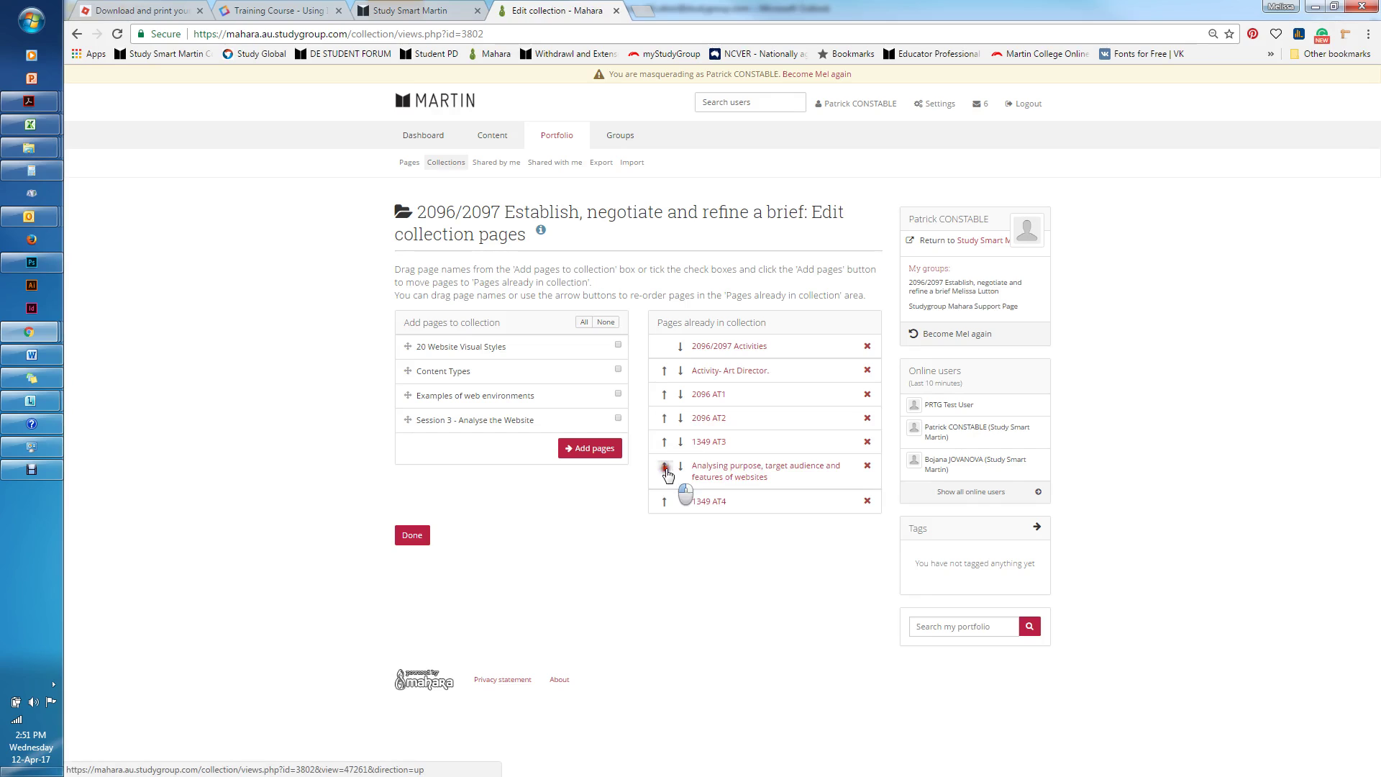
click(663, 466)
click(664, 443)
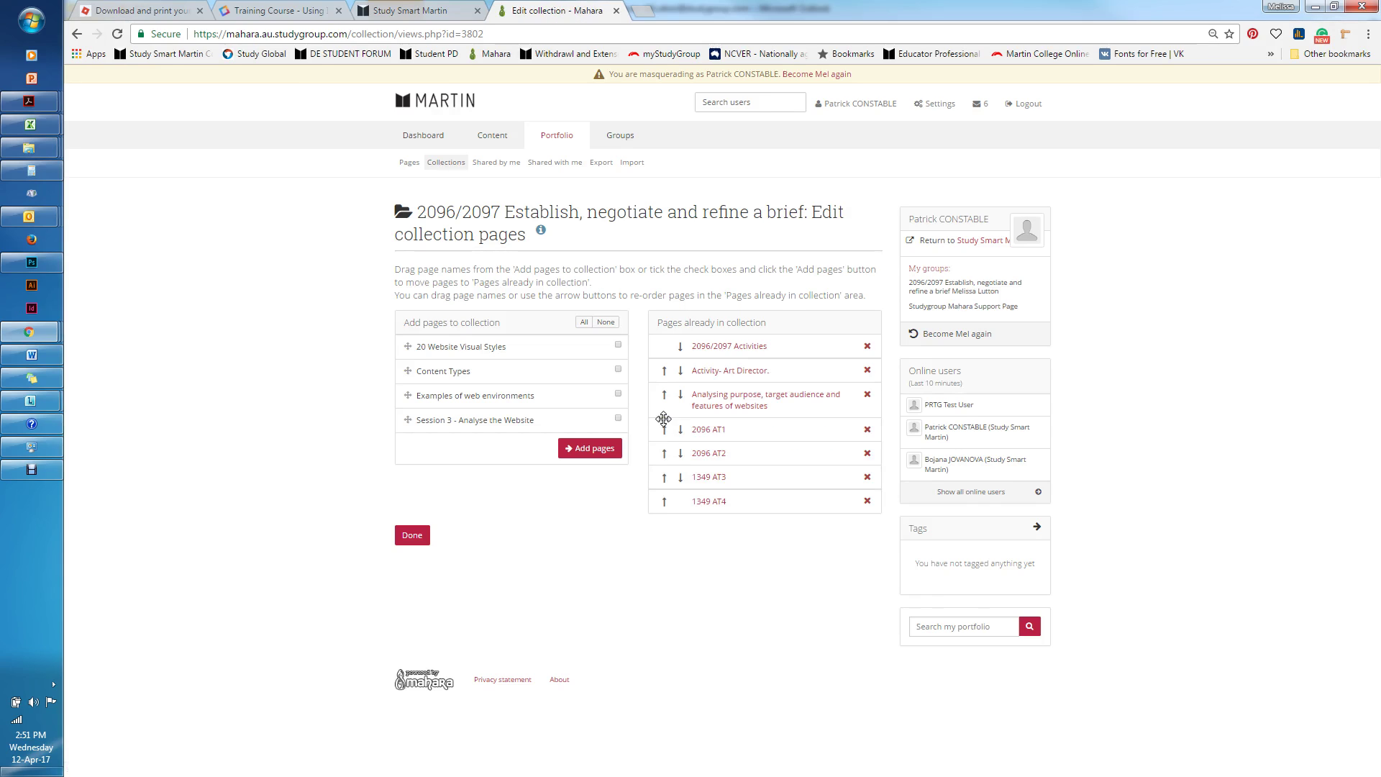
click(664, 395)
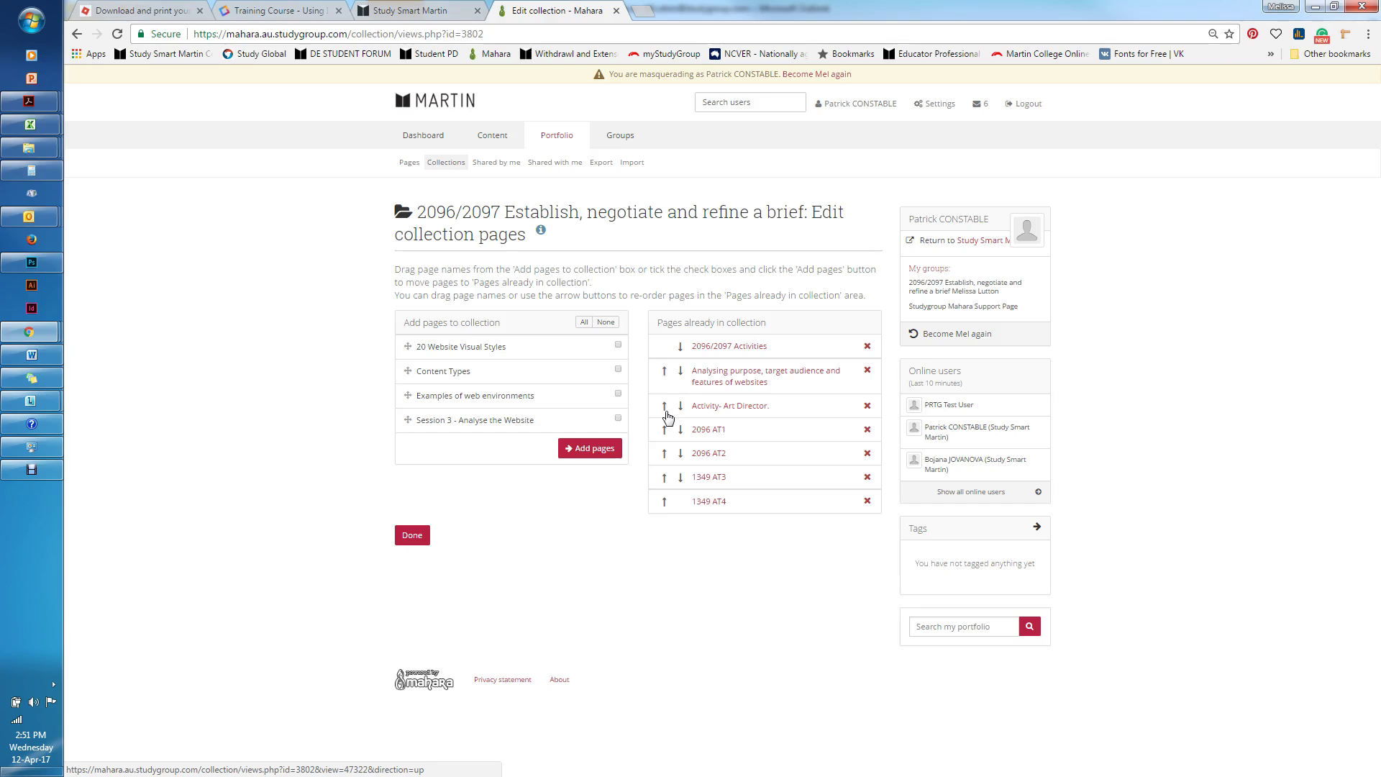
Remove the Analysing purpose page from the collection and finish managing pages
click(867, 370)
click(779, 116)
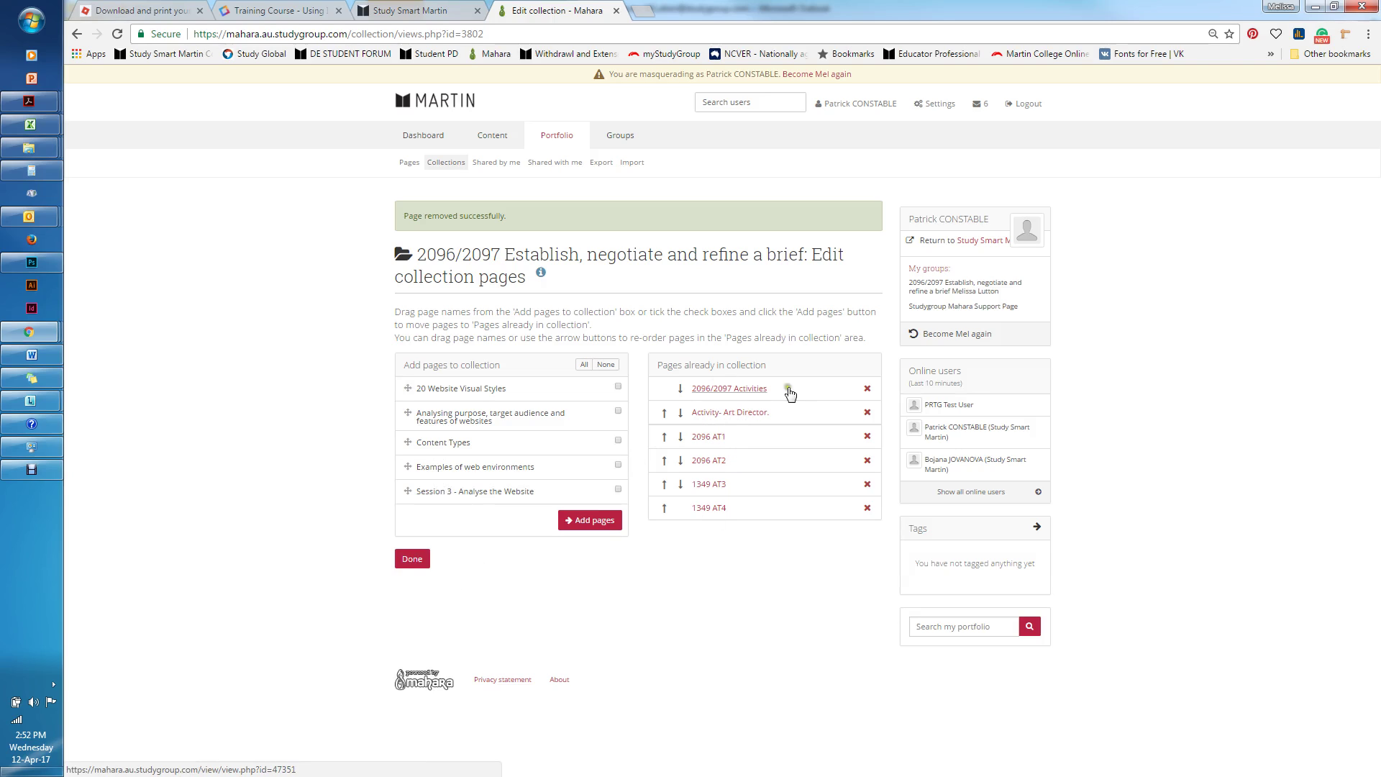
click(411, 559)
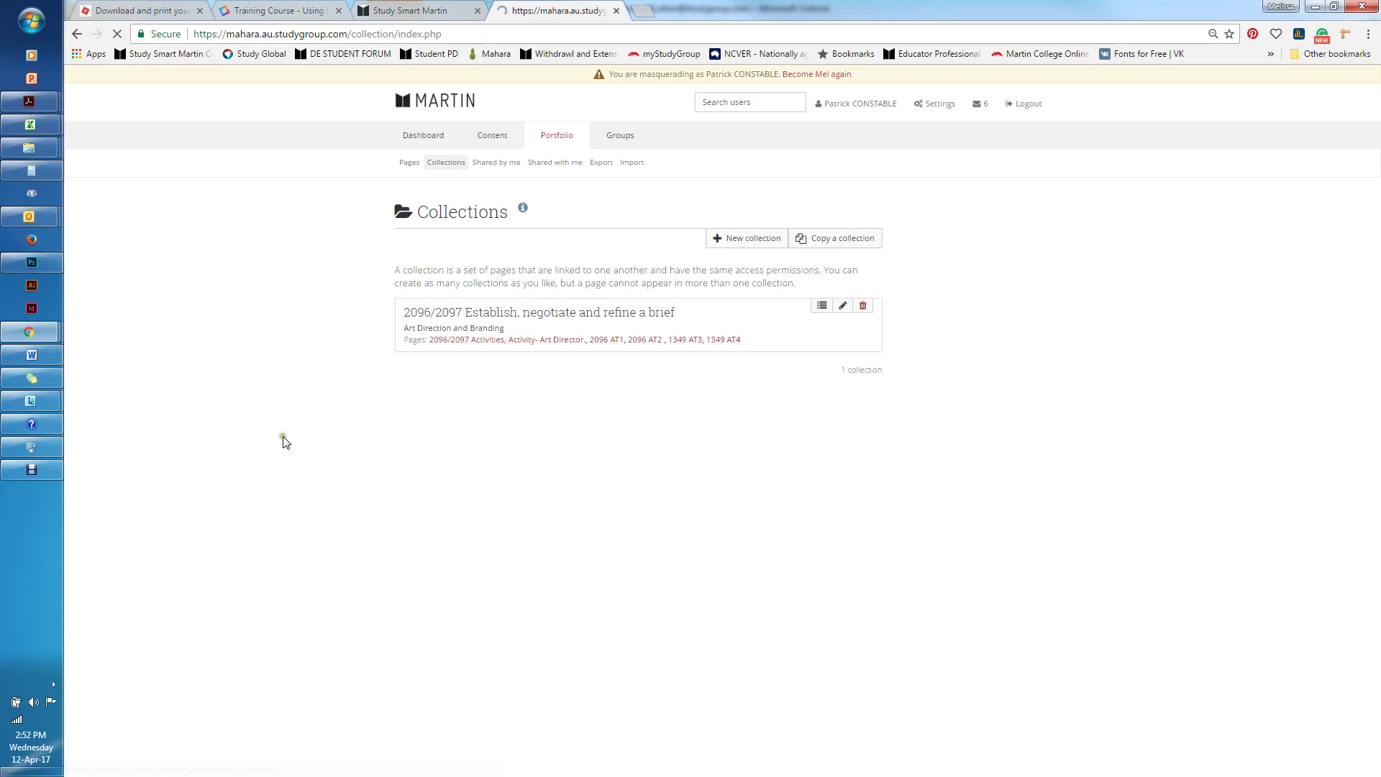
Browse Activity- Art Director., 2096 AT1 and 2096 AT2, then return to 2096/2097 Activities
click(471, 317)
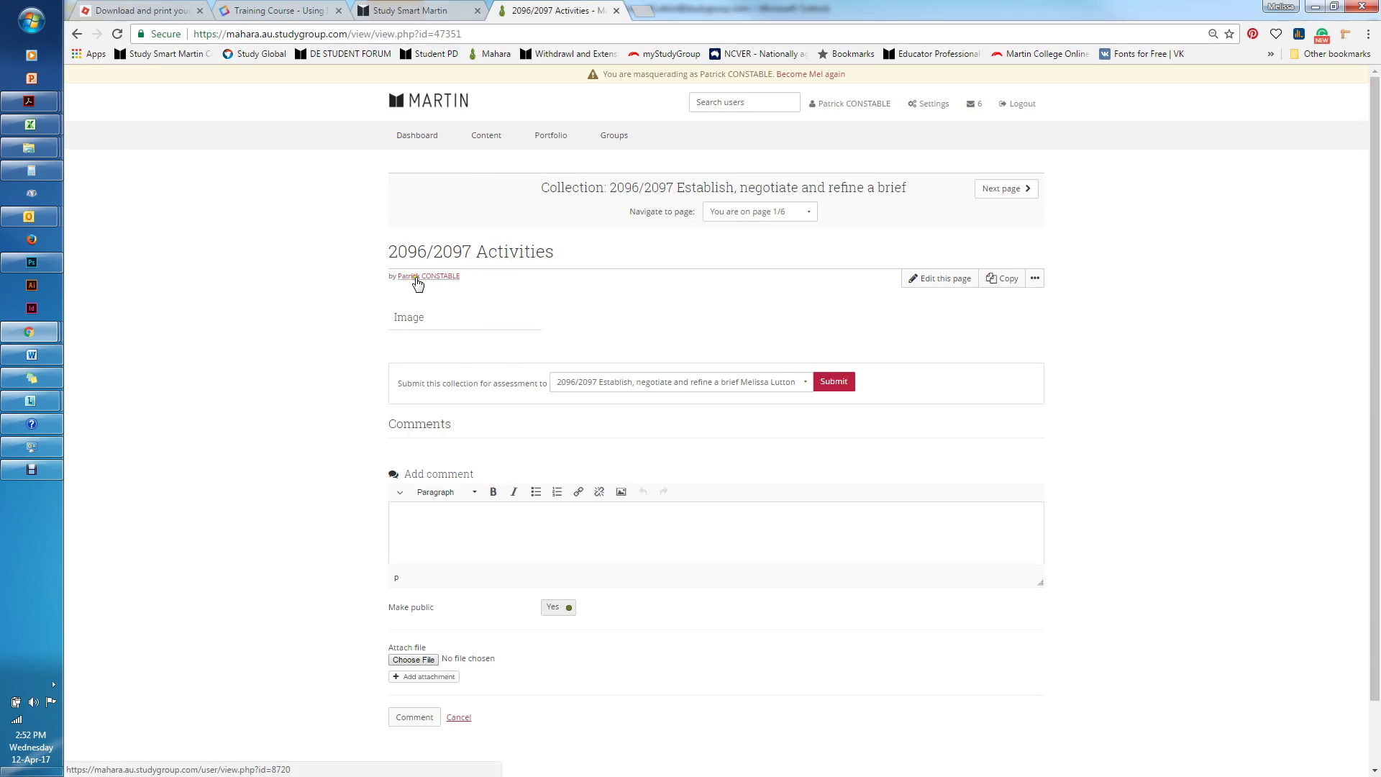
click(807, 213)
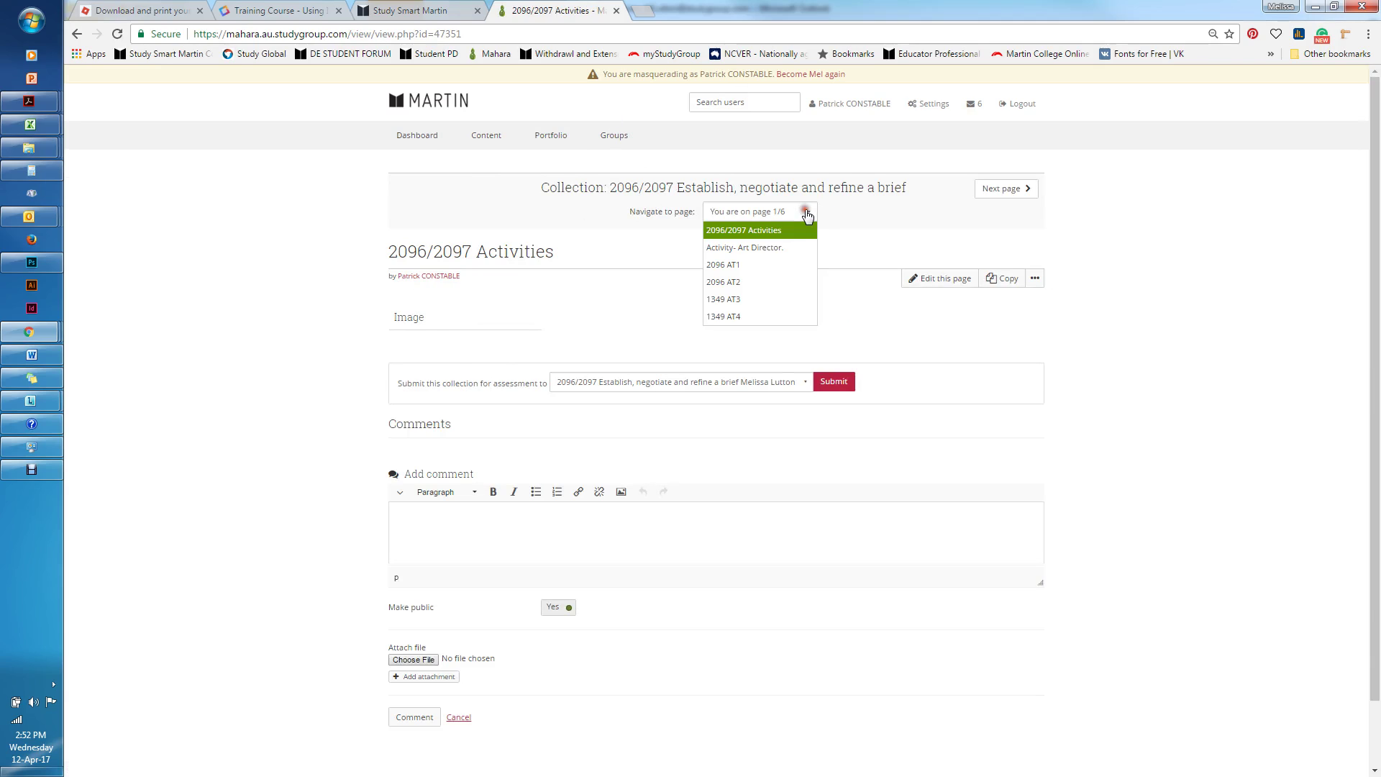
click(782, 247)
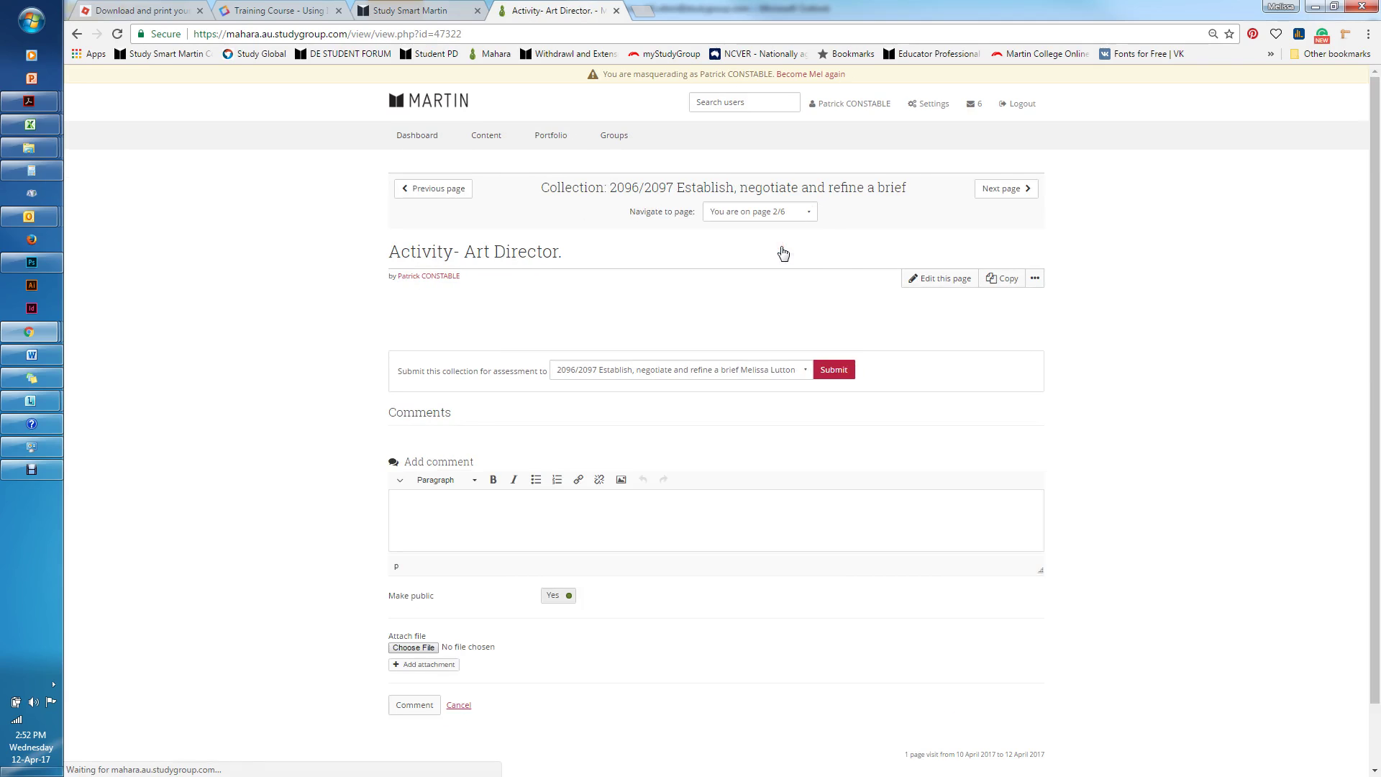
click(806, 214)
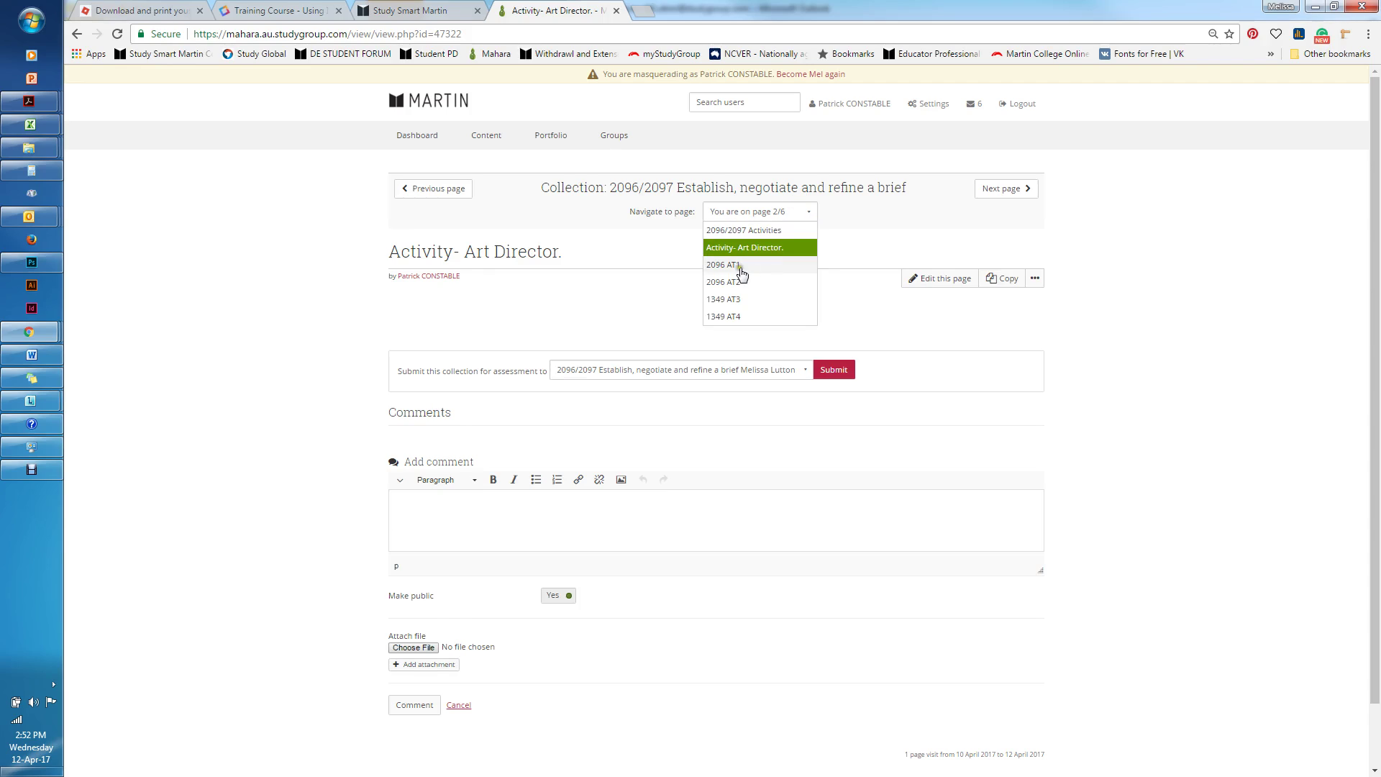
click(741, 266)
click(784, 212)
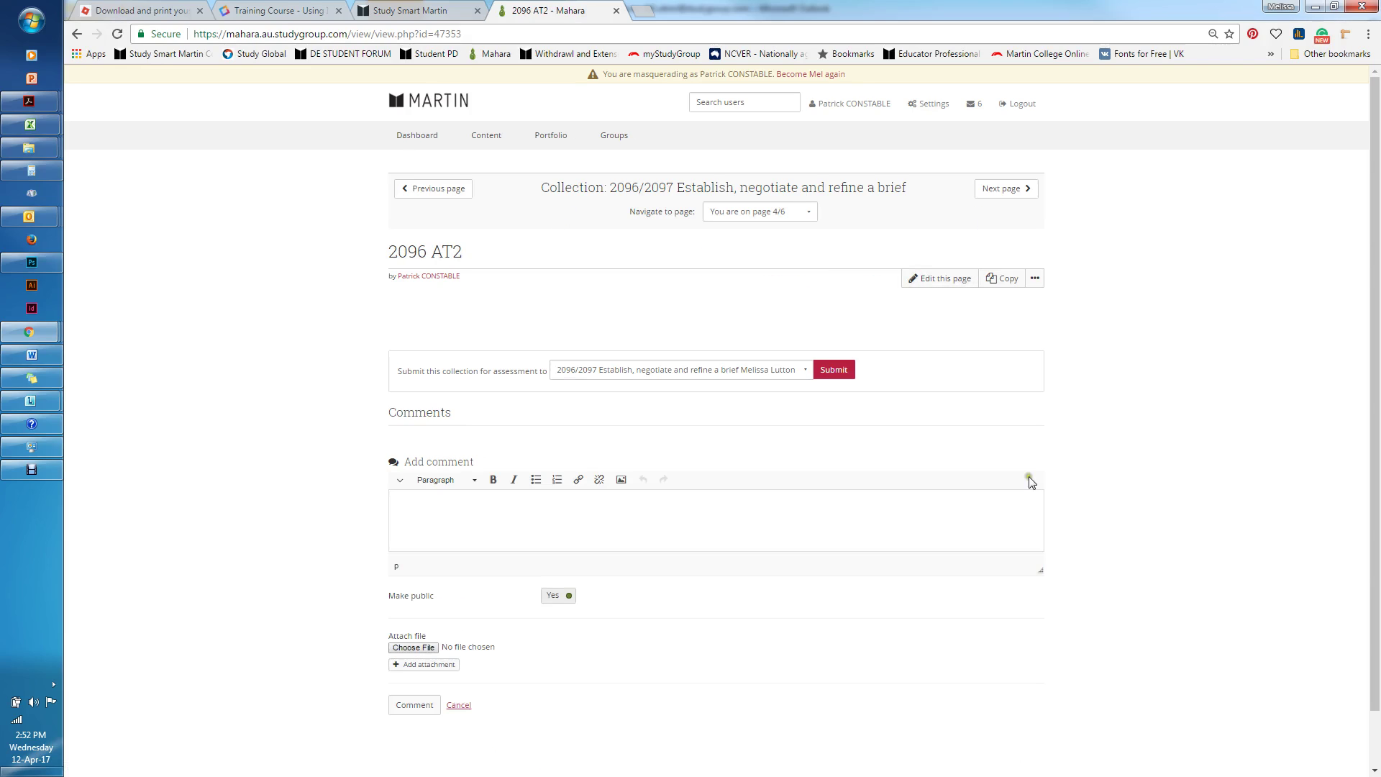
click(719, 216)
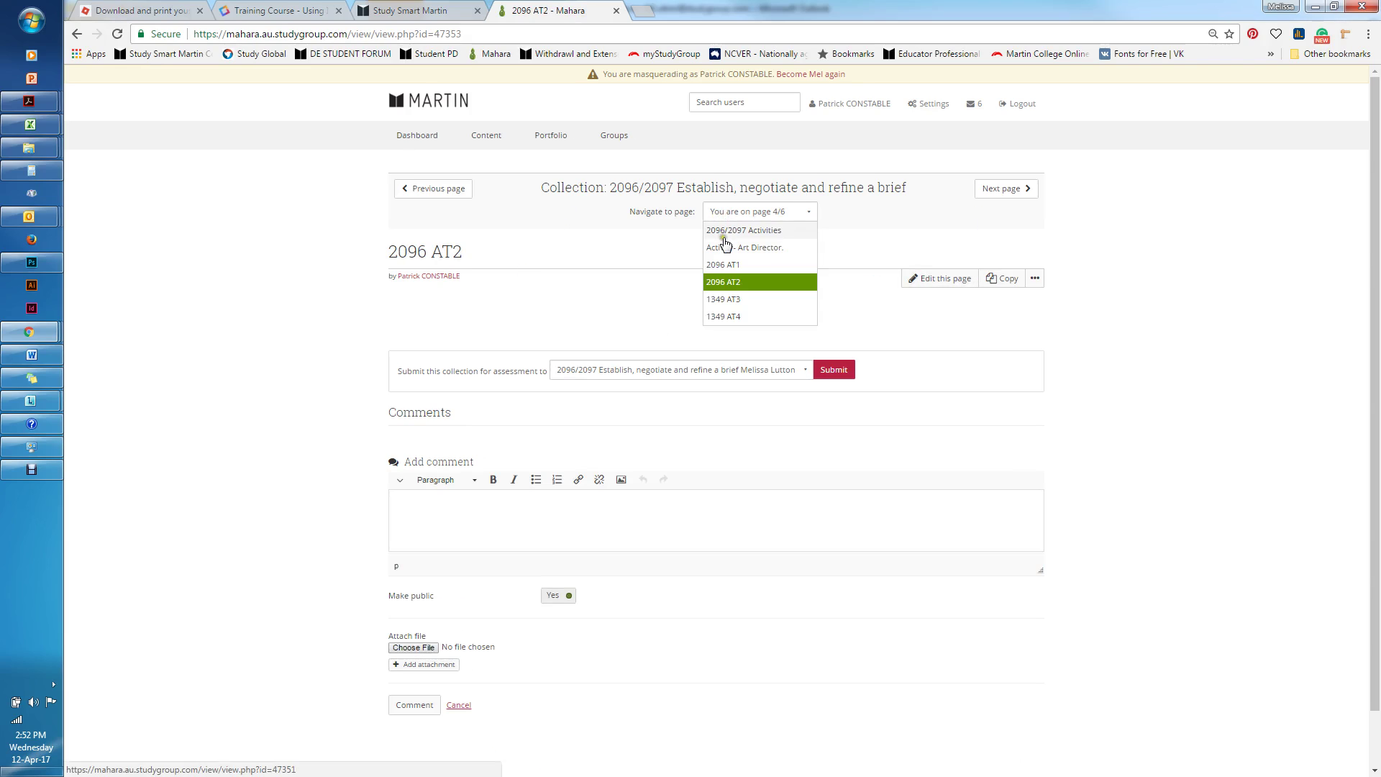
click(723, 230)
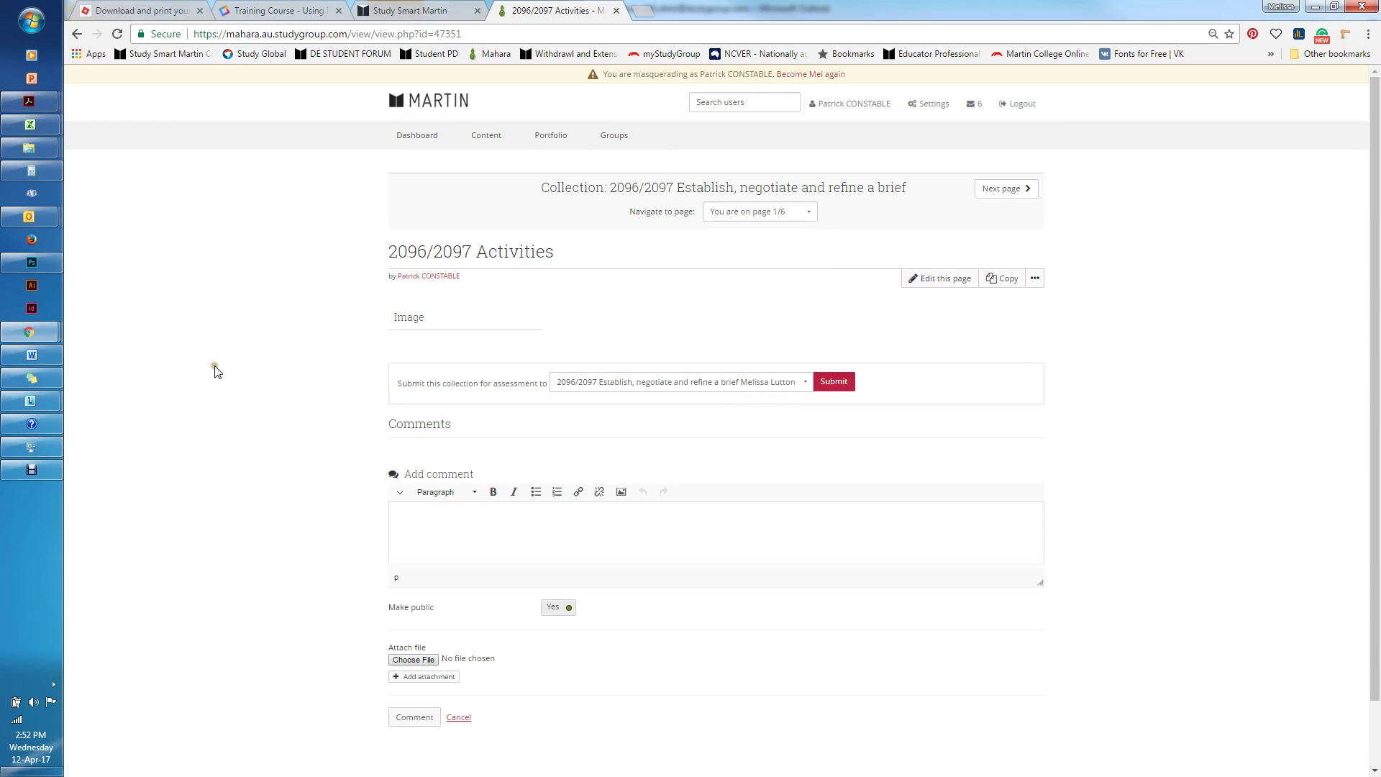
Add a Text block reading 'Add some sample text here', correcting 'smaple', and save it
click(923, 282)
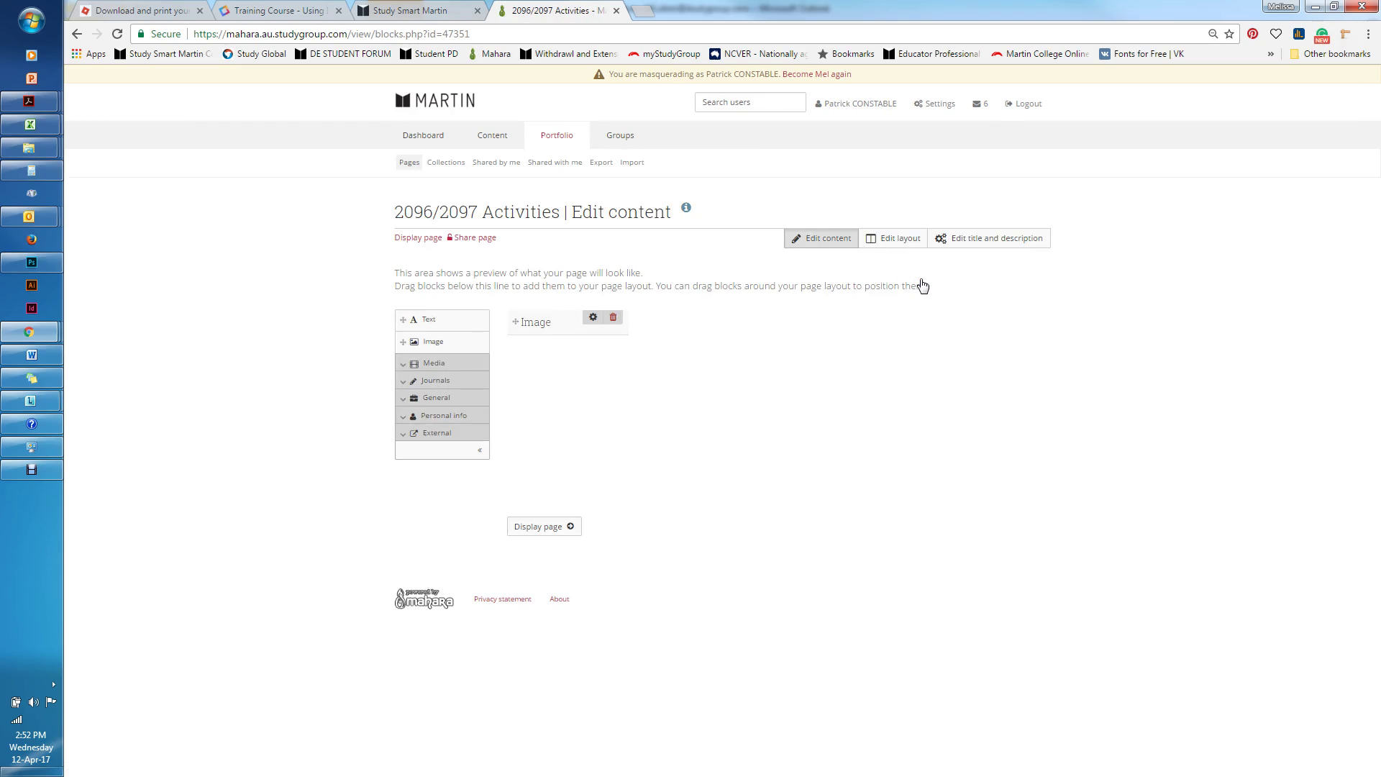
drag(433, 317, 691, 326)
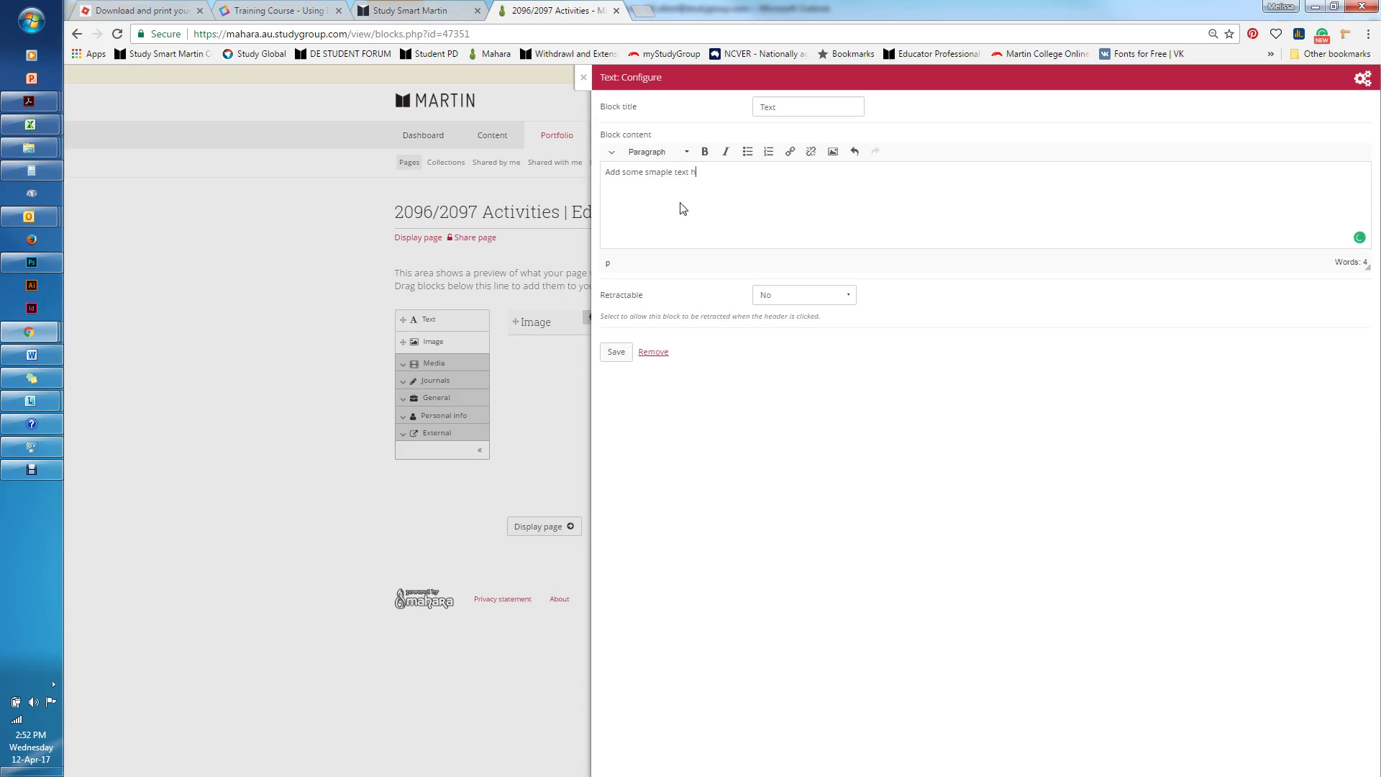
right_click(656, 172)
click(658, 189)
click(617, 352)
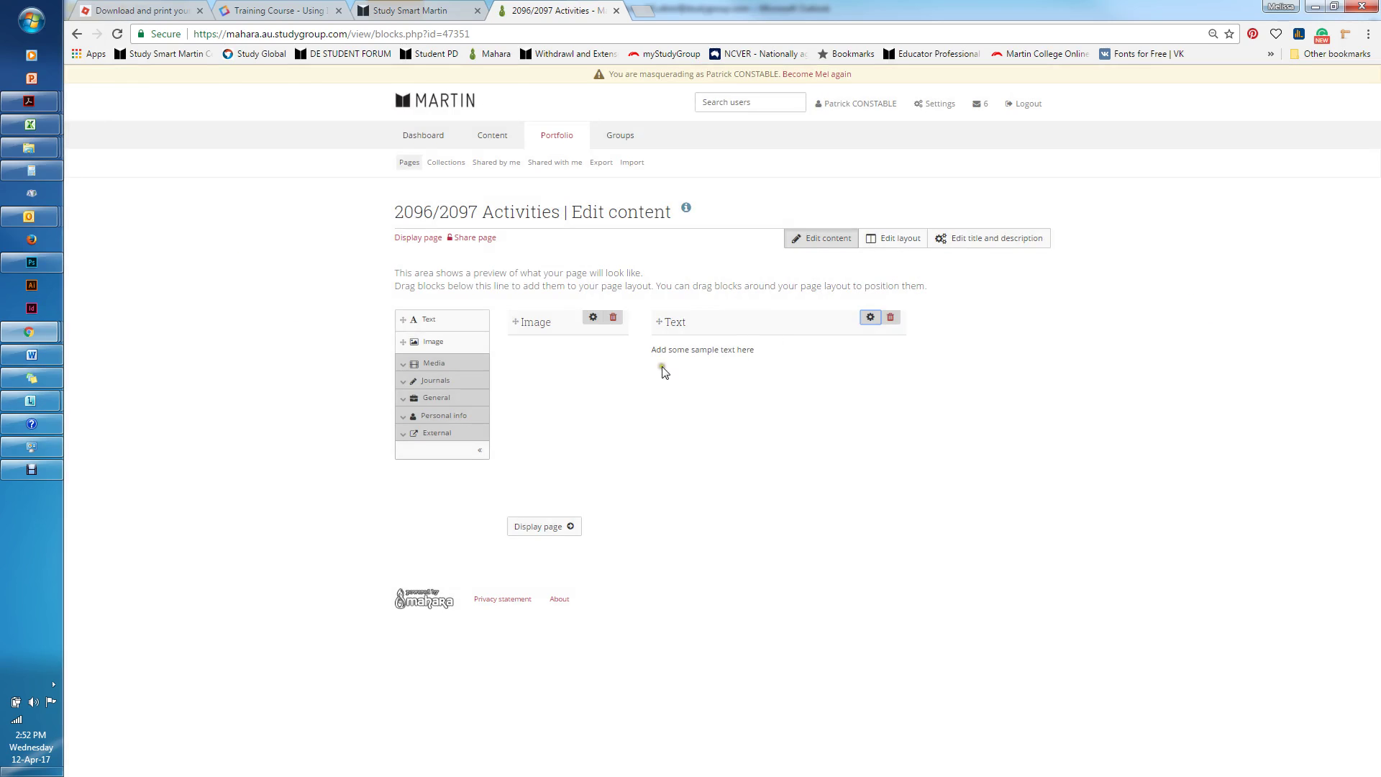
Discard an extra Image block and close the text block settings unchanged
drag(433, 341, 568, 359)
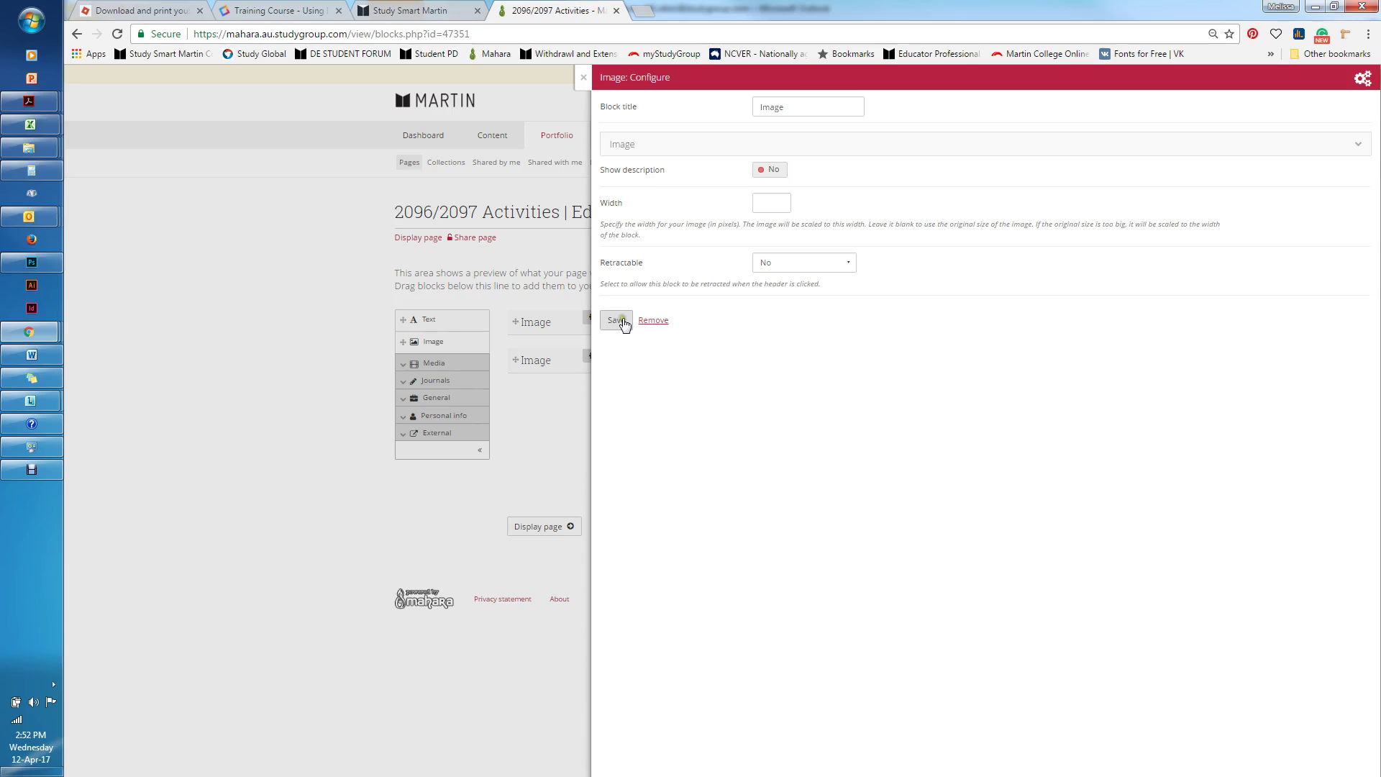
click(653, 320)
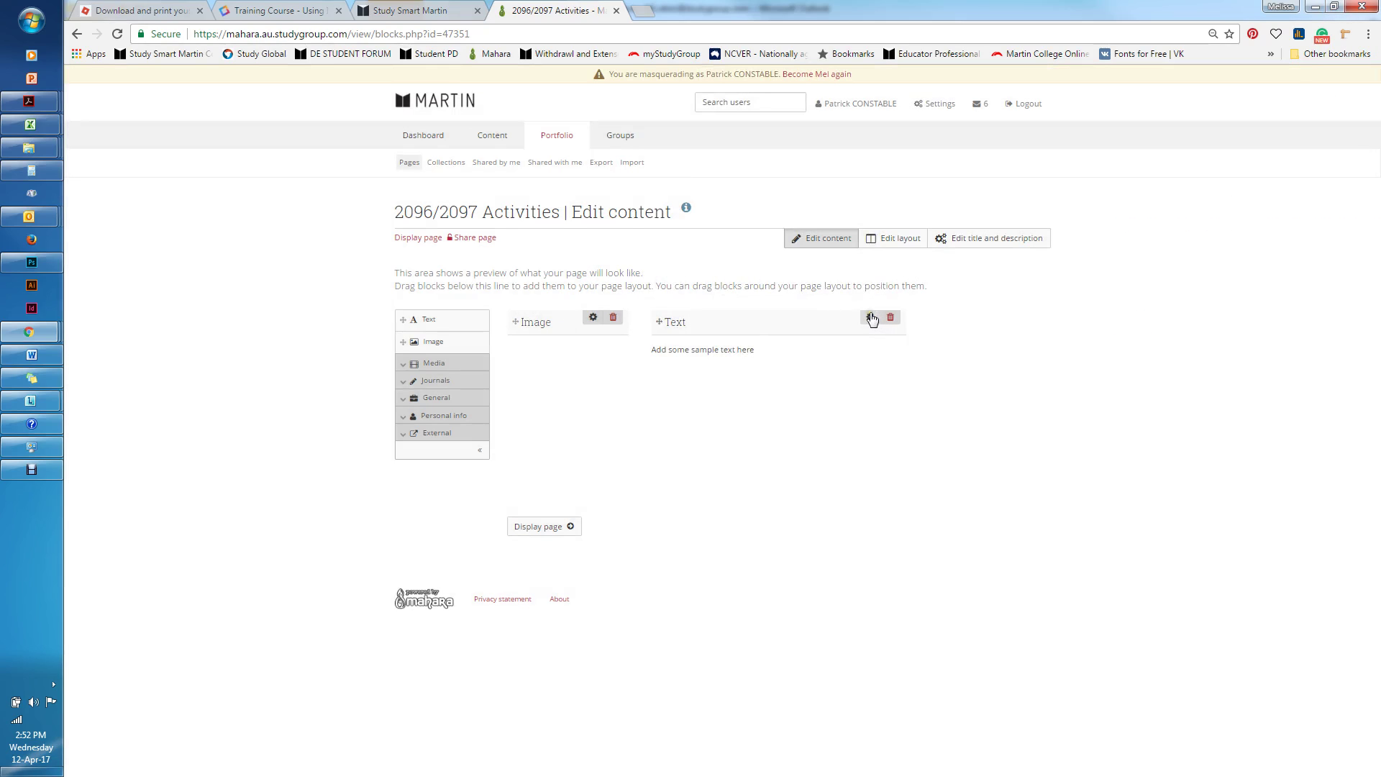
click(870, 317)
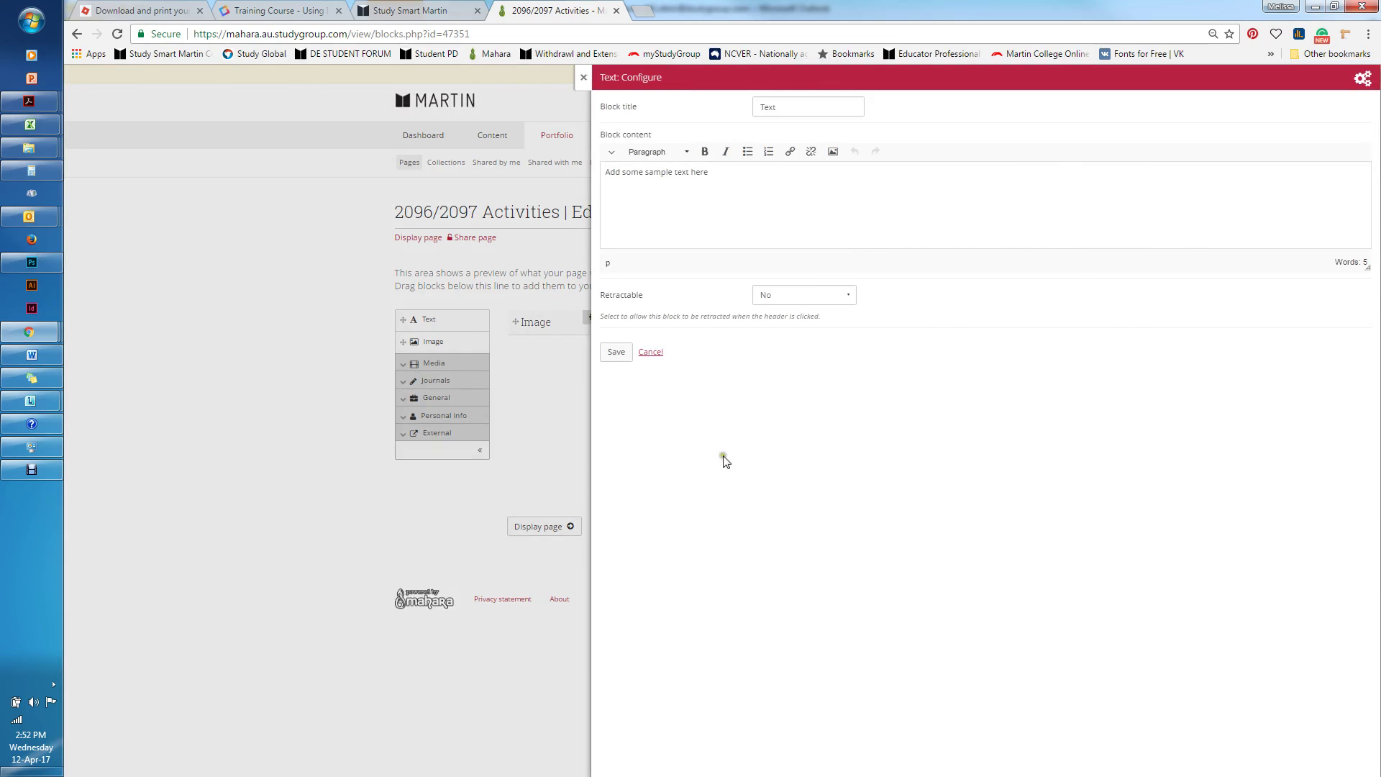
click(656, 357)
Expand the Media and External categories in the block palette to show External feed, External media and Google Apps
click(422, 367)
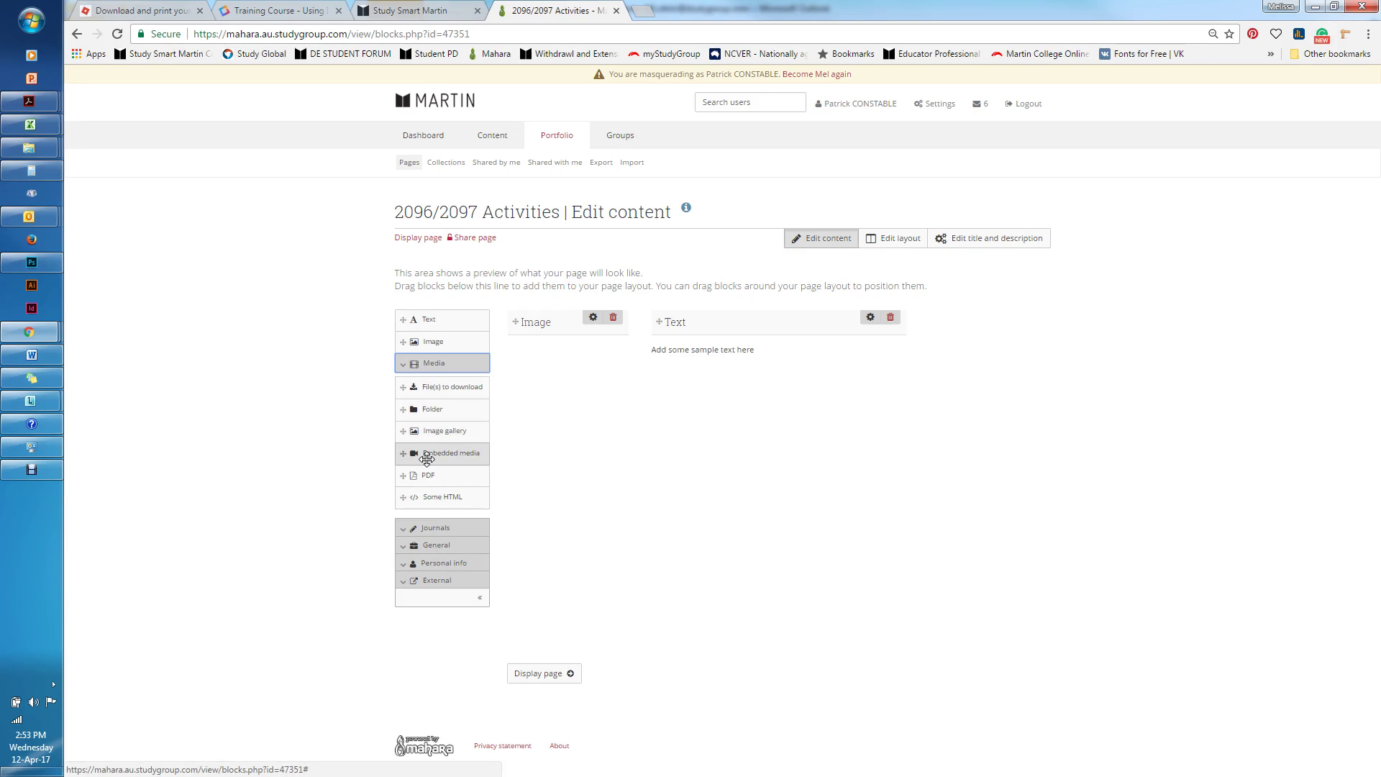
click(433, 583)
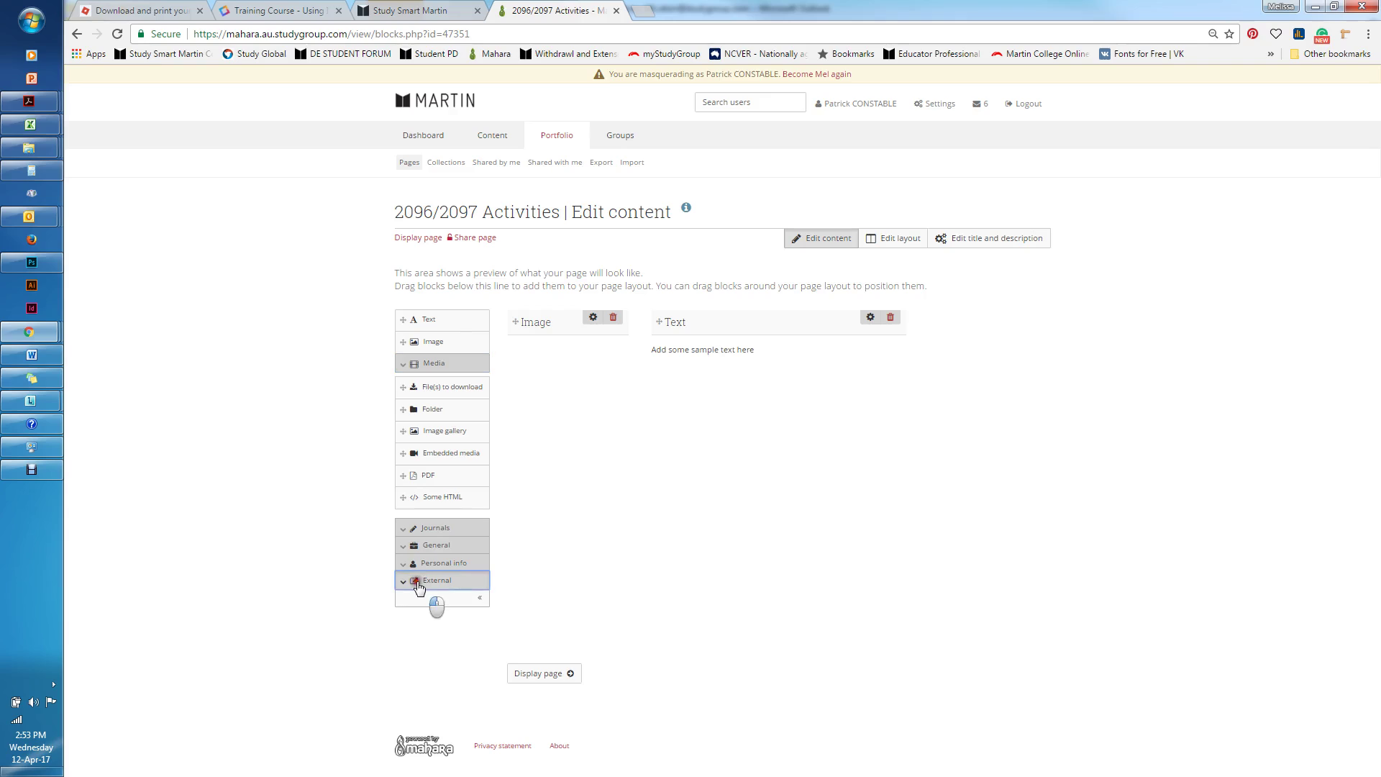